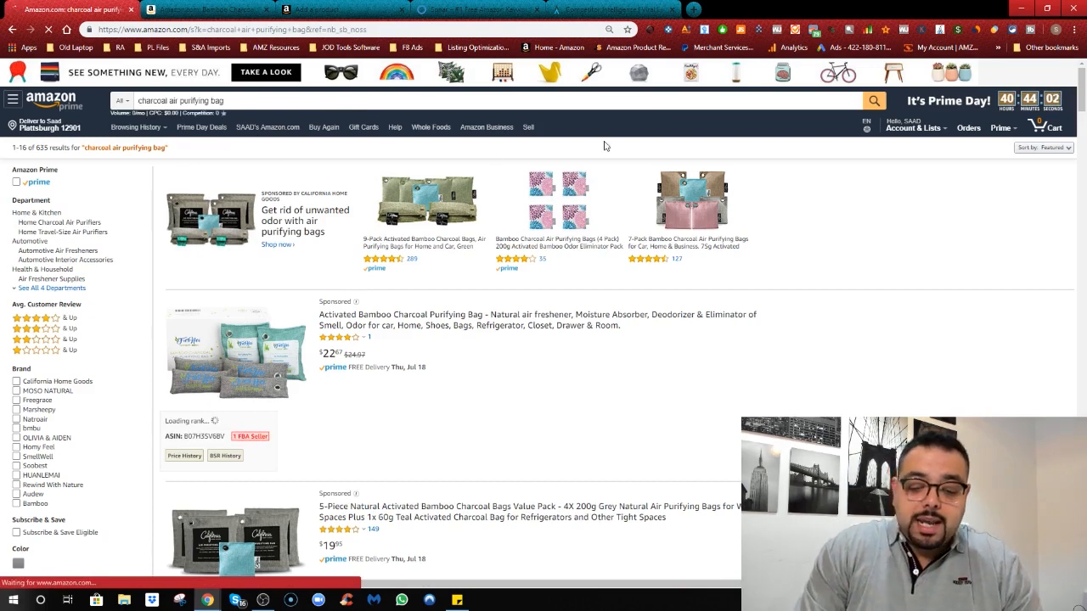
Open the California Home Goods charcoal bag (4 Pack) listing from the search results and highlight its full title.
scroll(606, 356, "down", 4)
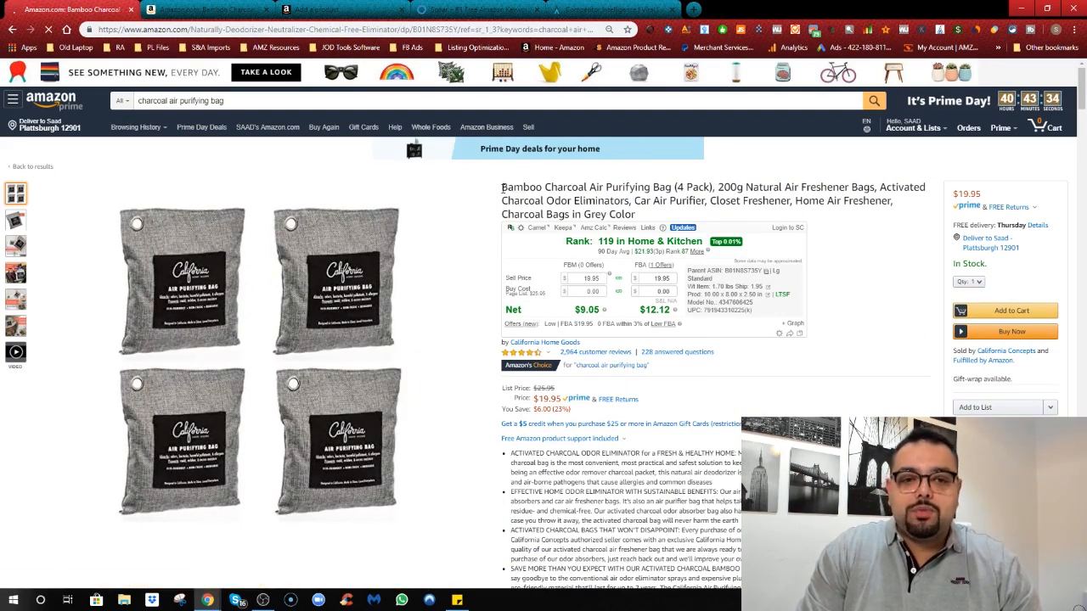
left_click_drag(501, 191, 641, 219)
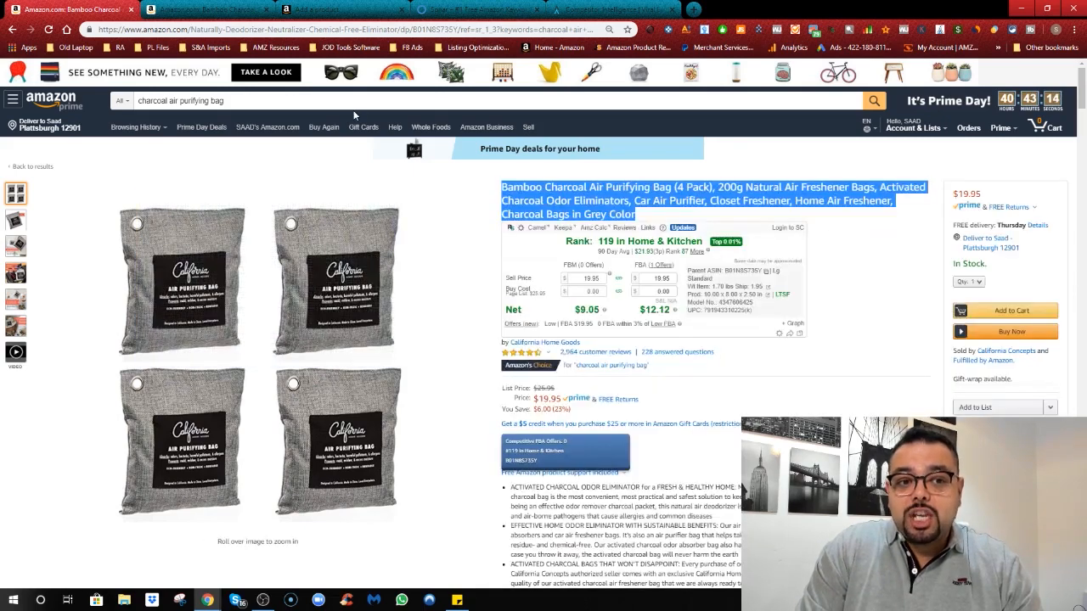
left_click(246, 106)
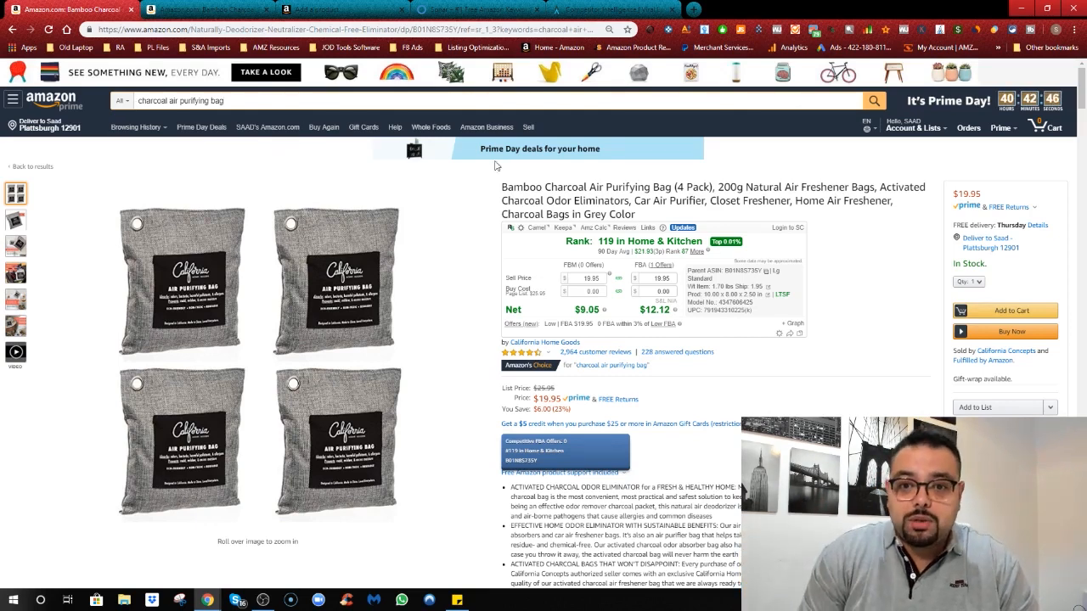
left_click_drag(521, 193, 671, 216)
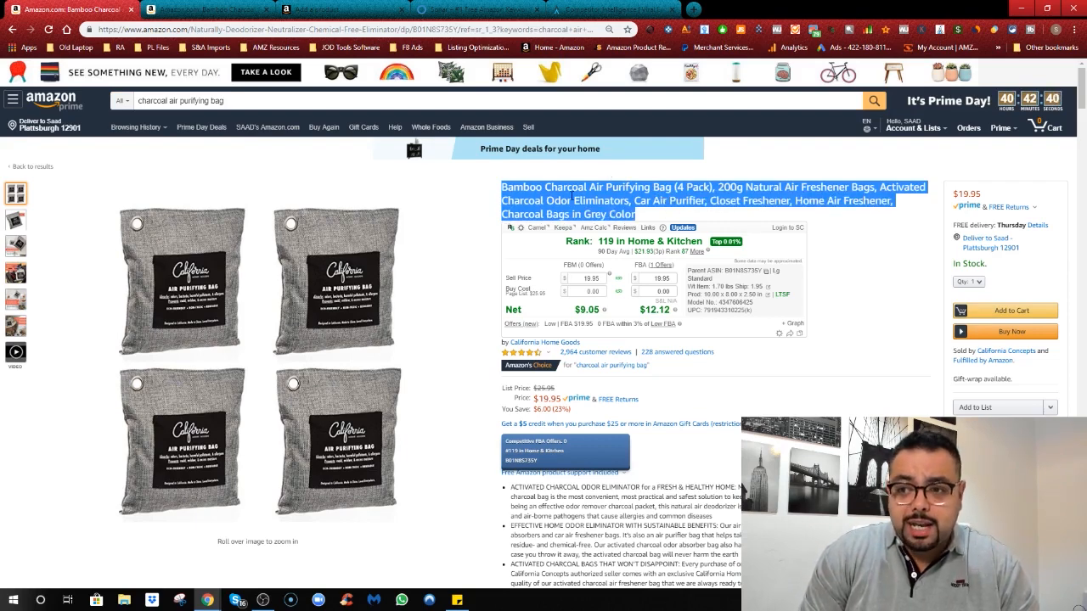
Highlight and review the listing's bullet points, from ACTIVATED CHARCOAL ODOR ELIMINATOR to REUSABLE BAMBOO DEODORIZER BAGS.
scroll(571, 196, "down", 3)
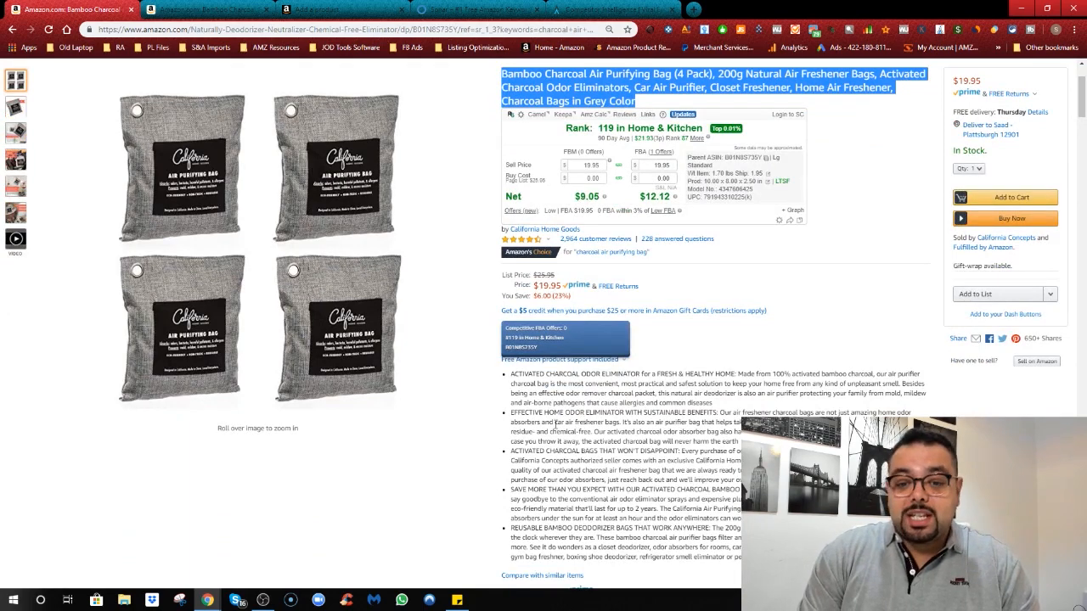
left_click_drag(510, 375, 917, 558)
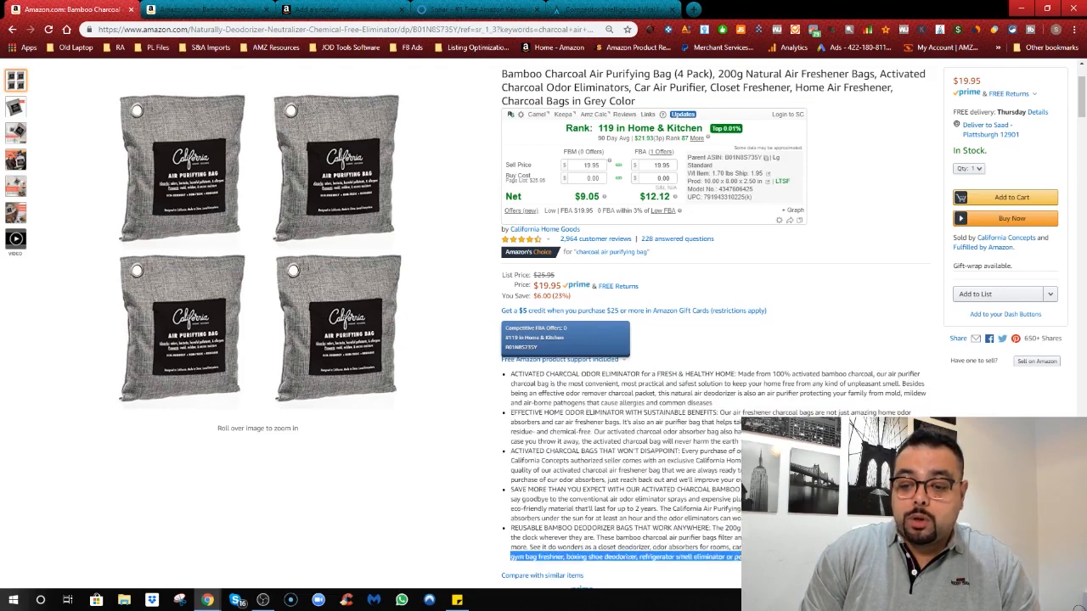
left_click_drag(519, 374, 632, 360)
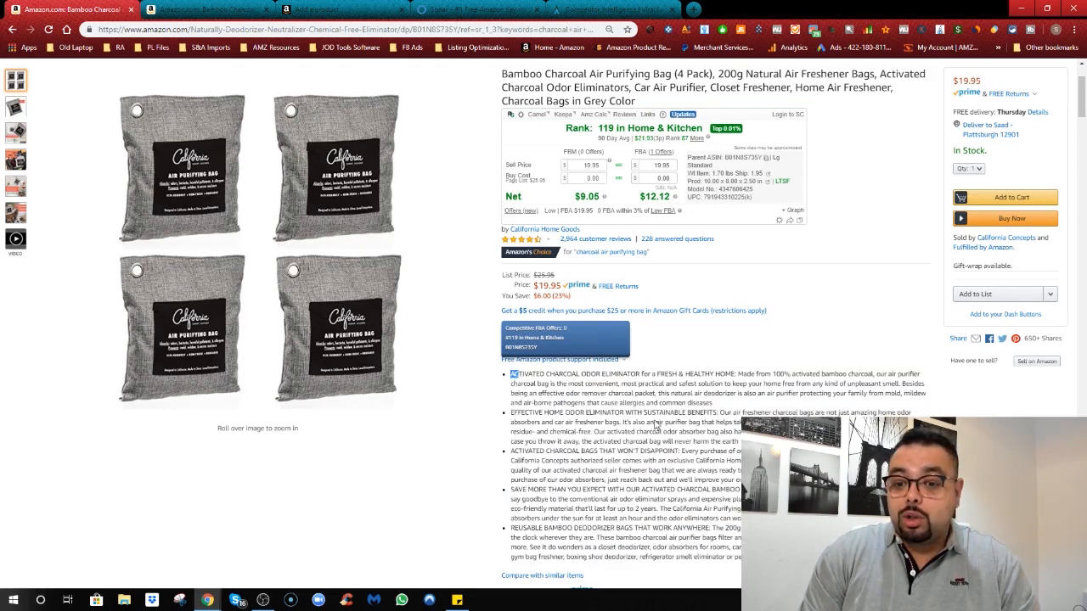
left_click_drag(633, 412, 632, 442)
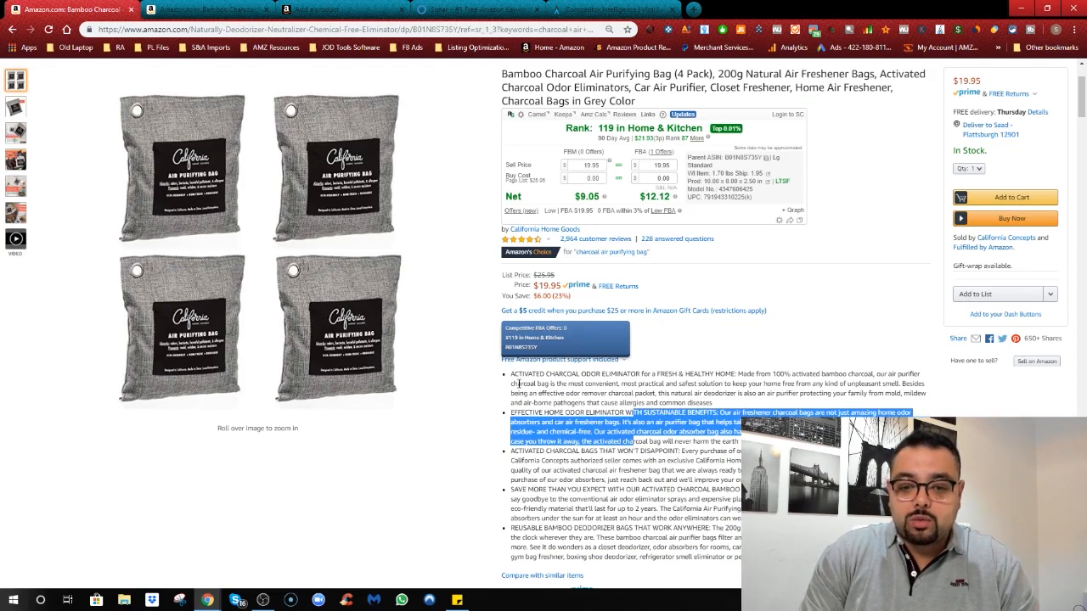
left_click_drag(511, 374, 747, 558)
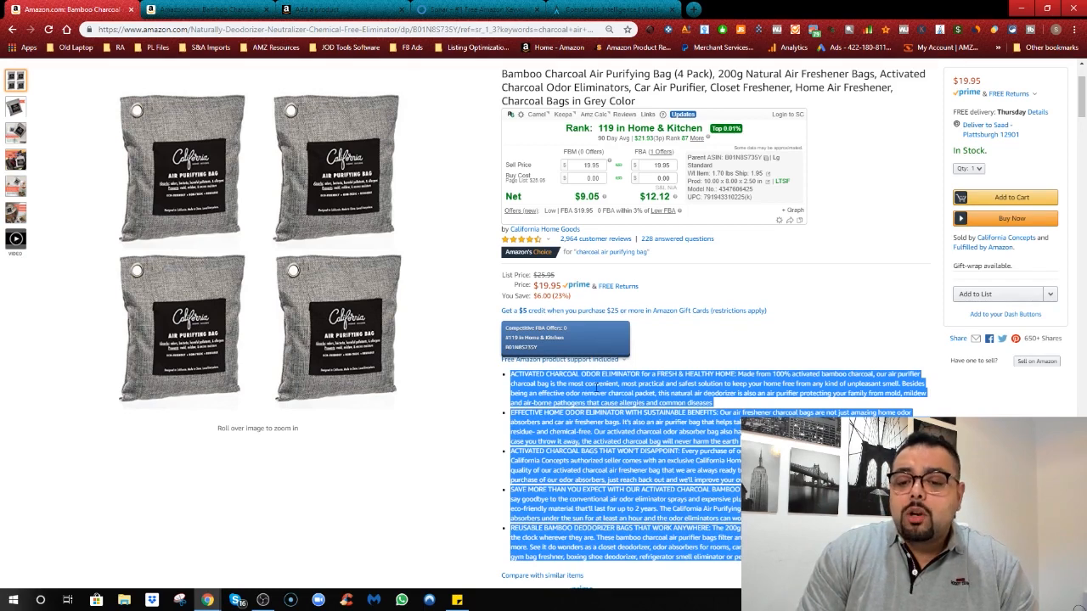
left_click(589, 405)
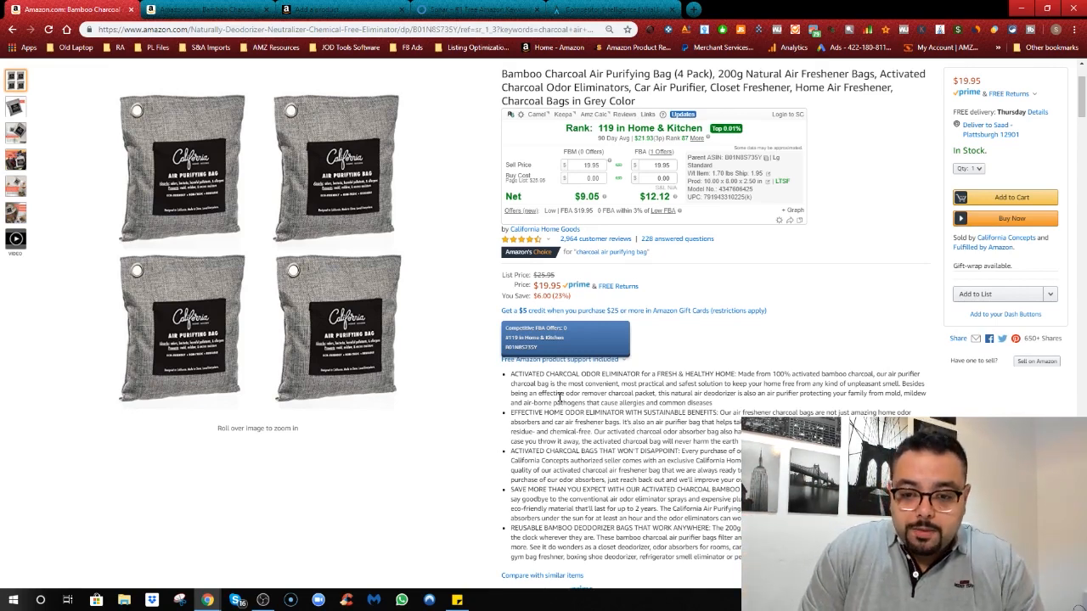
left_click_drag(523, 384, 625, 414)
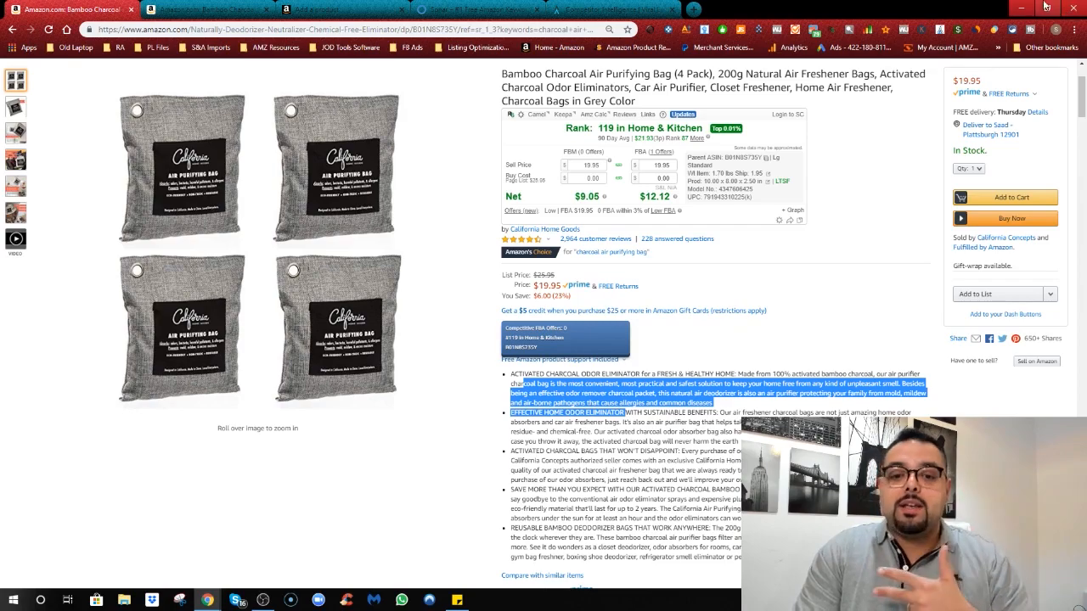
Examine the listing's brand description, comparison table and product information, and highlight the Customer questions & answers heading.
scroll(460, 346, "down", 5)
scroll(460, 345, "down", 15)
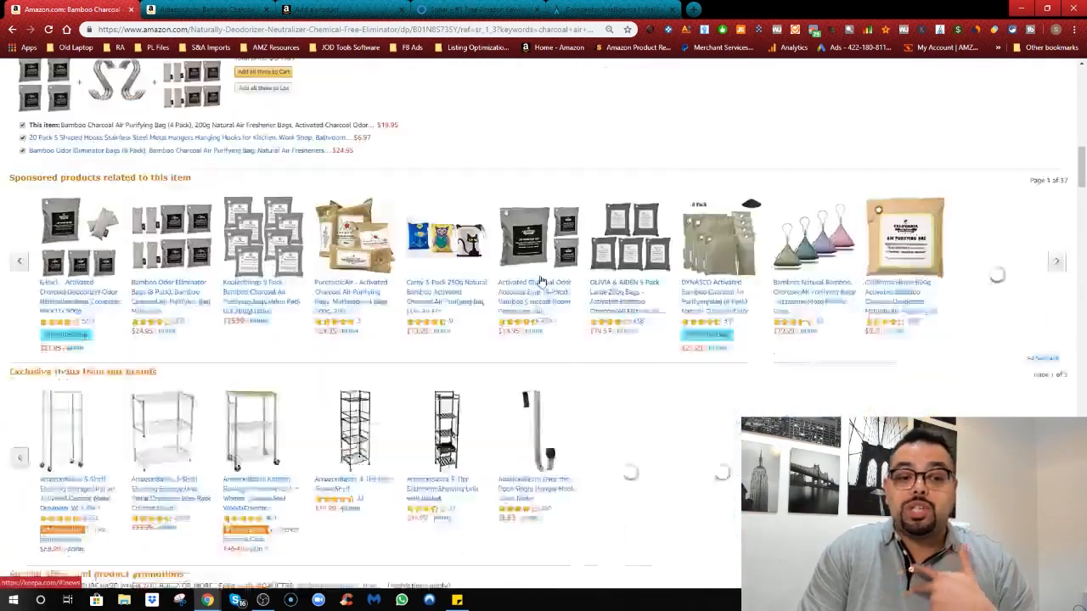
scroll(412, 305, "down", 9)
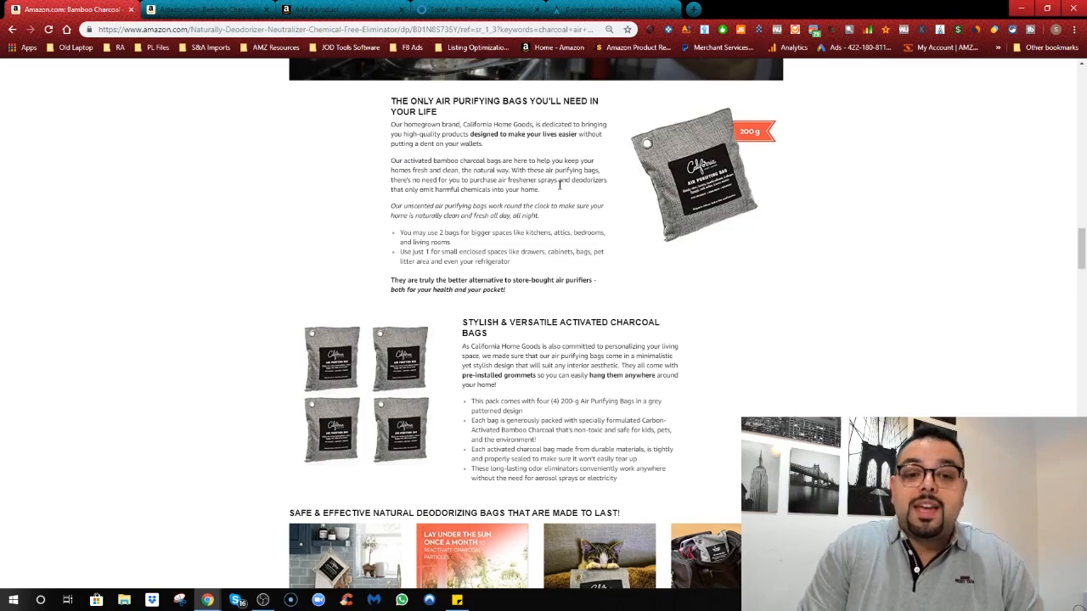
scroll(559, 185, "down", 10)
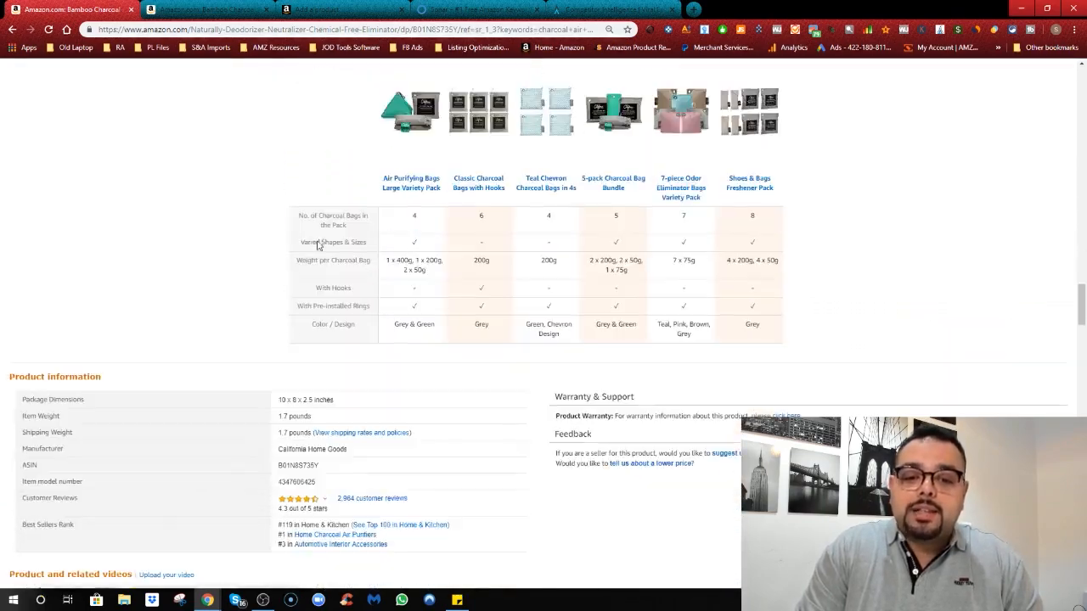
scroll(318, 246, "down", 10)
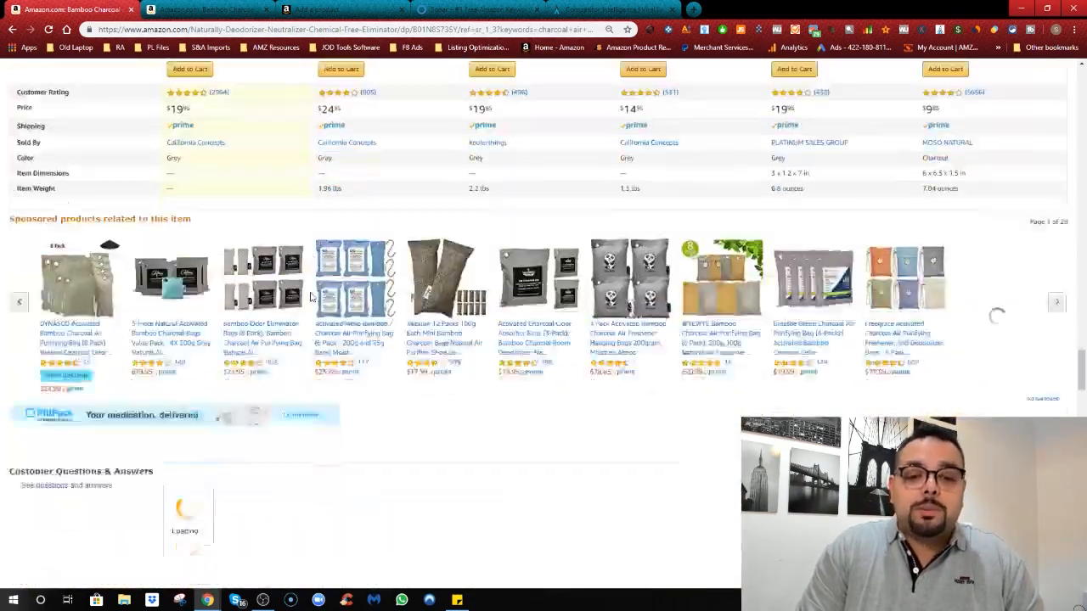
scroll(312, 296, "down", 5)
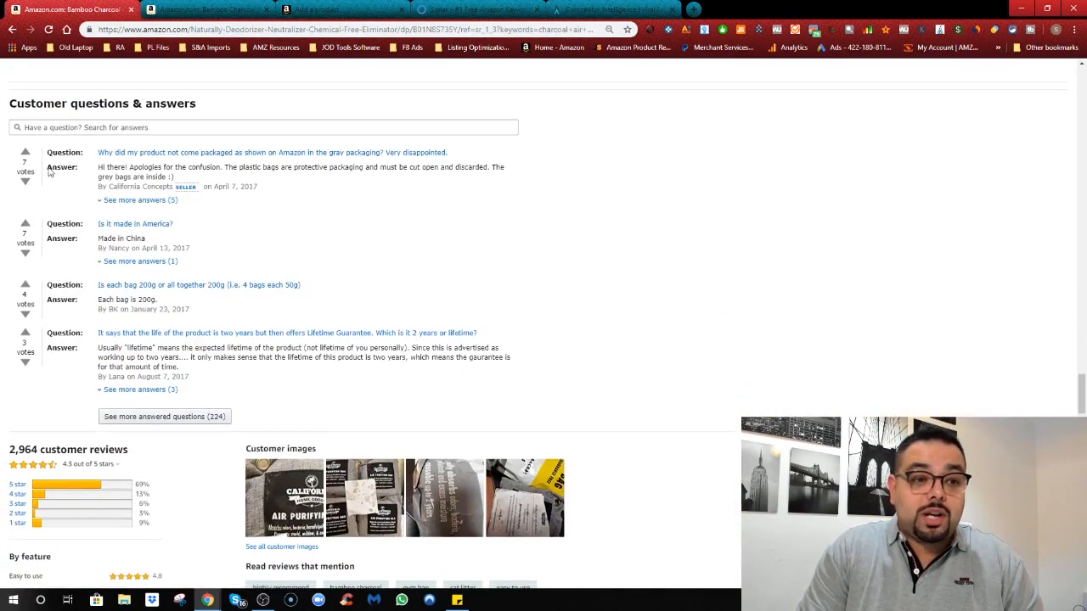
left_click_drag(16, 104, 207, 104)
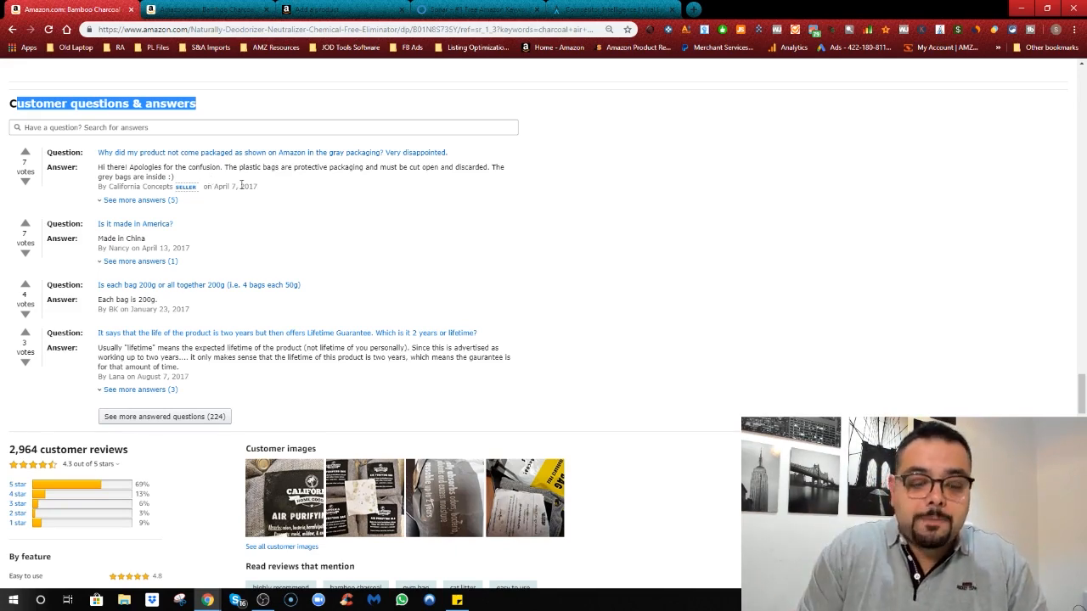
Find the customer reviews below the questions and highlight the full text of the "Witchcraft!" review.
scroll(255, 195, "down", 2)
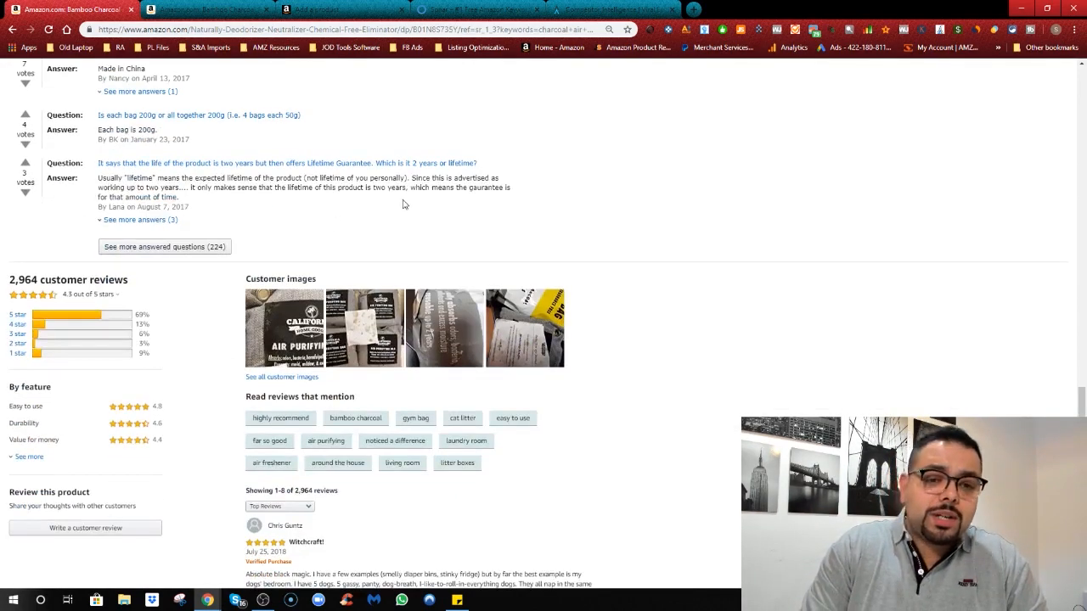
scroll(356, 212, "down", 3)
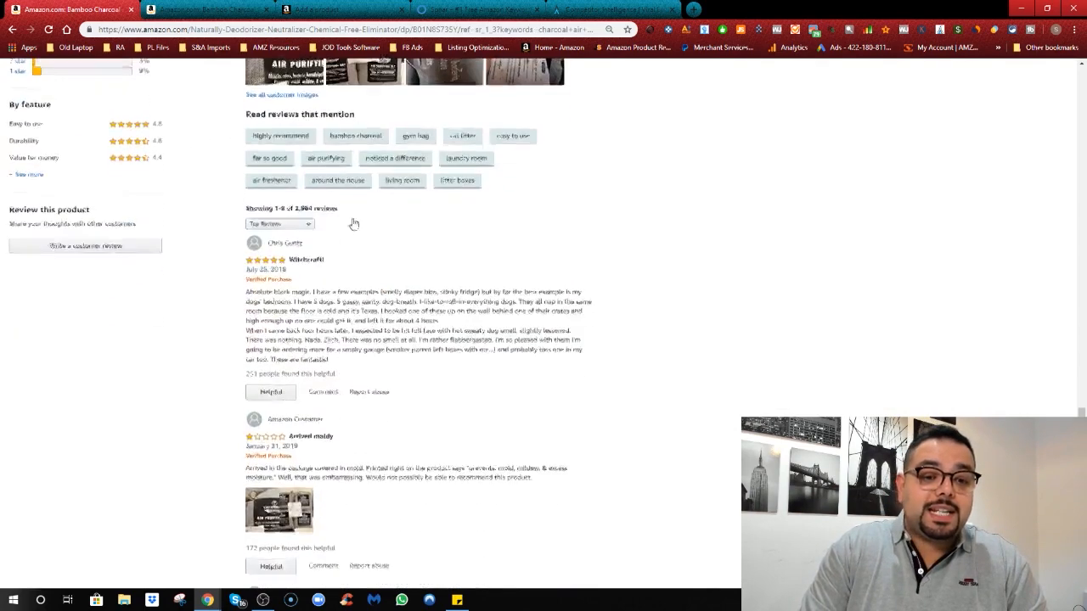
left_click_drag(245, 291, 441, 360)
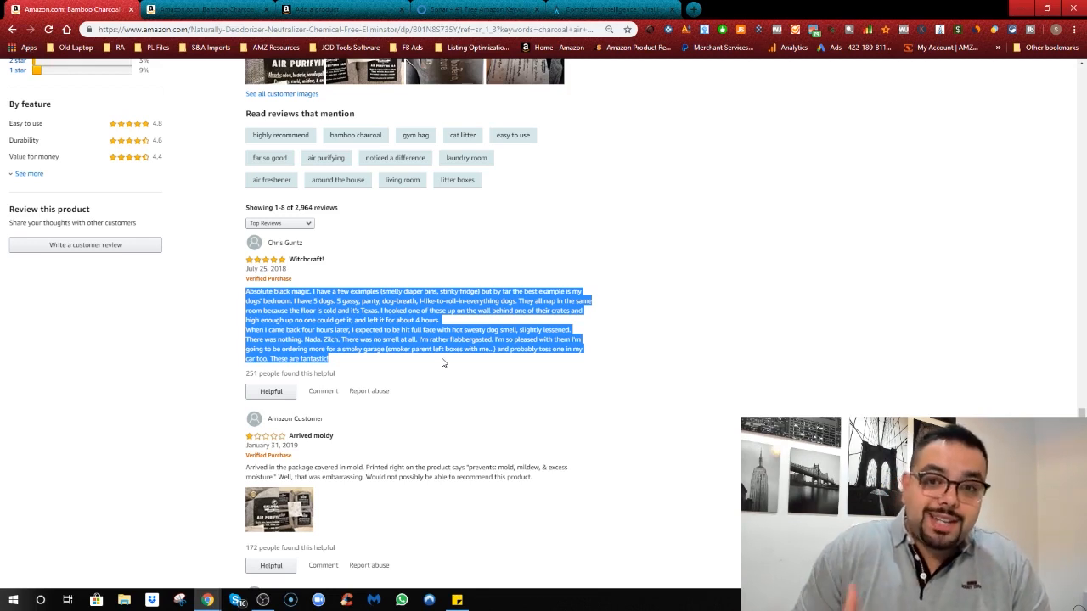
Close the second Amazon page, switch to Seller Central's Add a product form and turn on Advanced View.
left_click(266, 9)
left_click(222, 10)
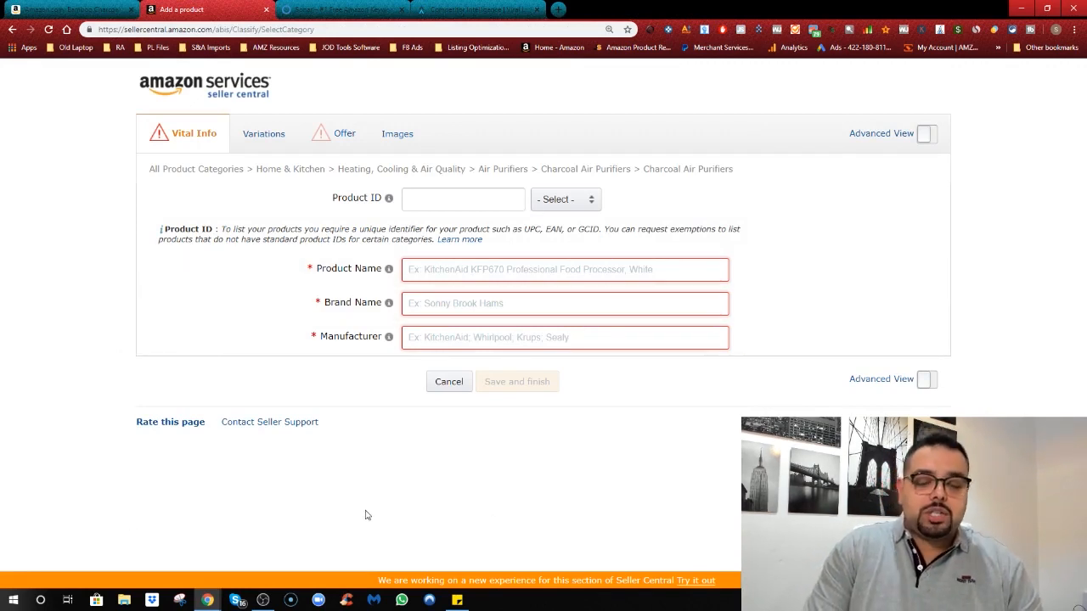
left_click(922, 139)
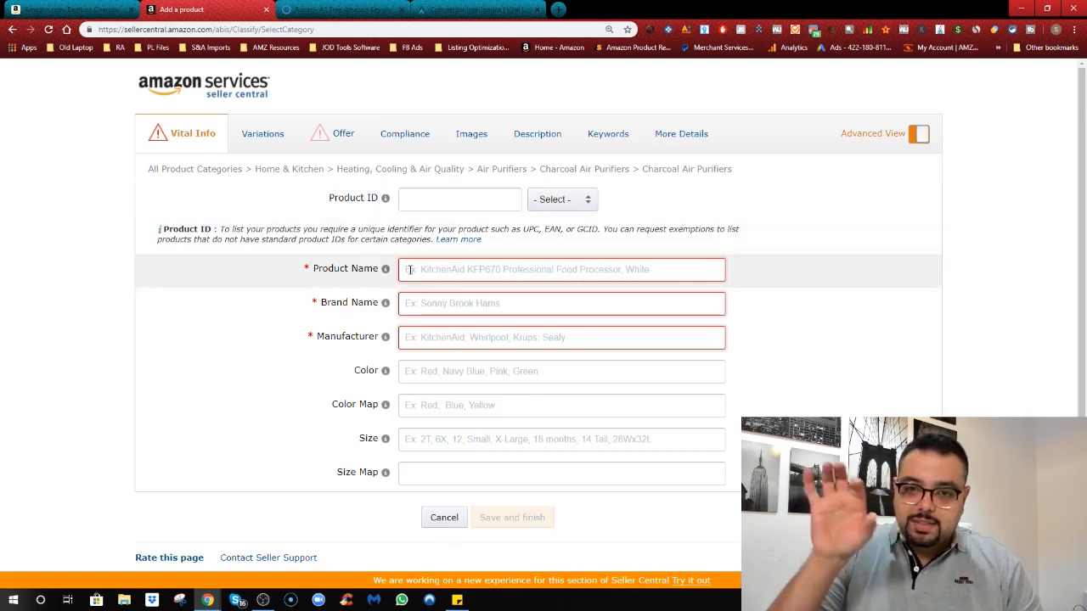
Go back to the charcoal bag listing on Amazon and look again at its title and bullet points.
left_click(72, 10)
scroll(215, 137, "up", 20)
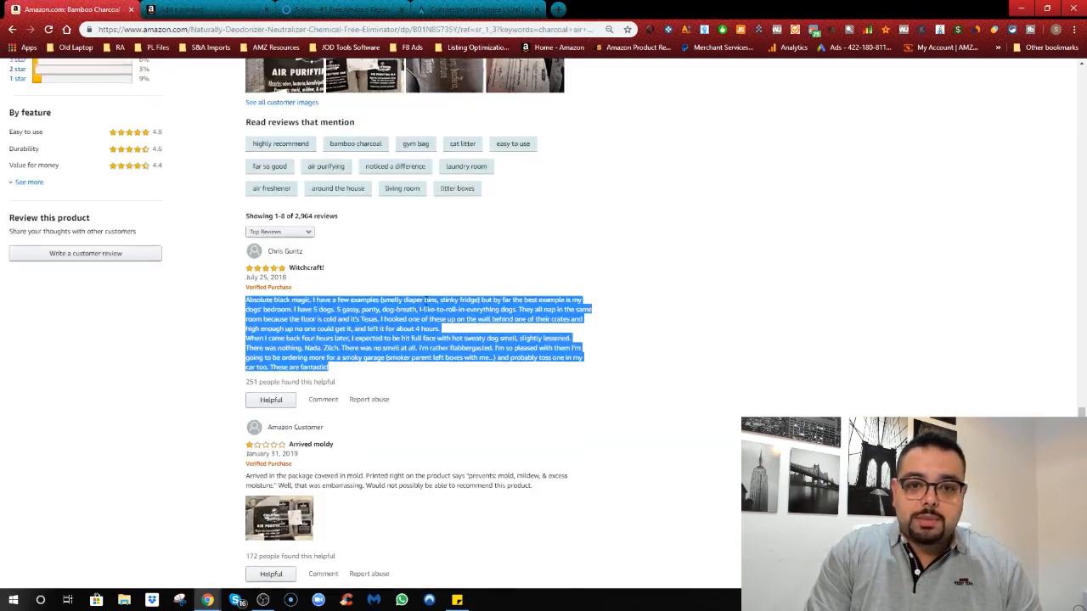
scroll(520, 381, "up", 10)
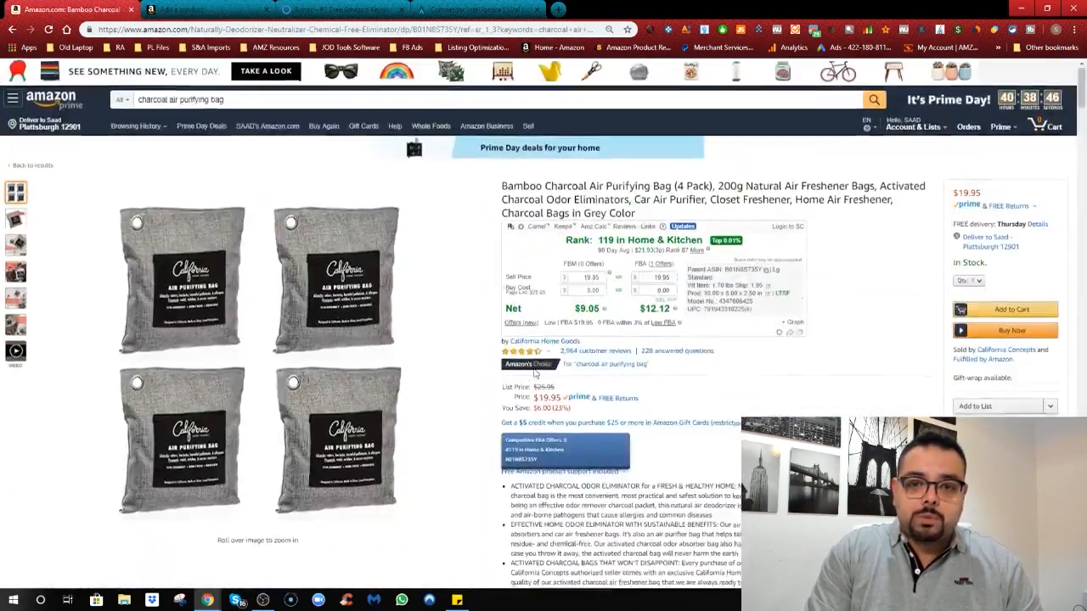
Return to the Add a product form and add four more Key Product Features fields in its Description section.
left_click(182, 9)
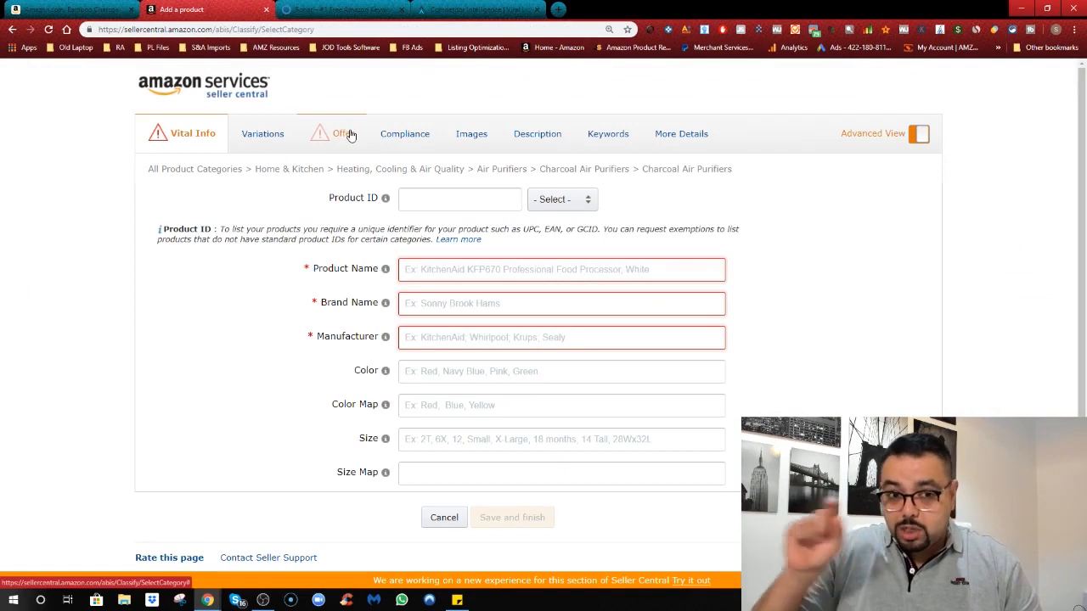
left_click(519, 138)
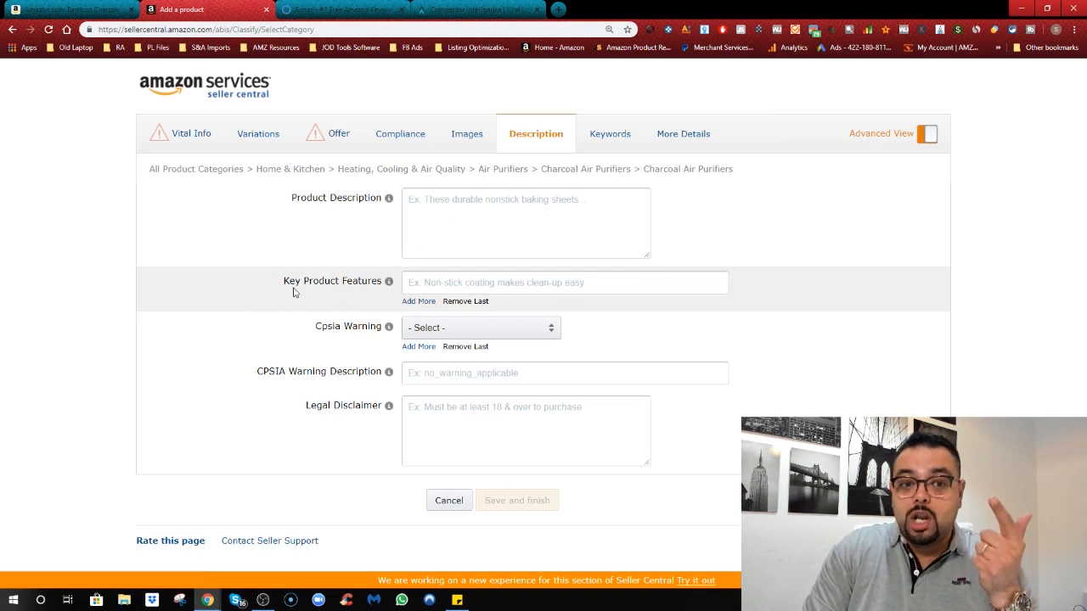
left_click(409, 300)
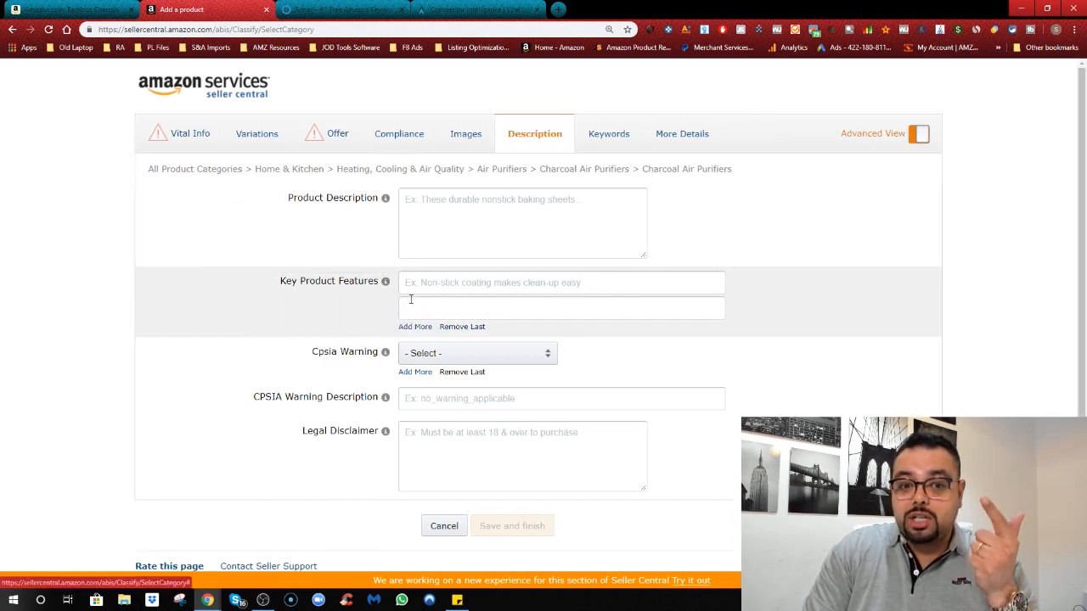
left_click(412, 326)
left_click(416, 353)
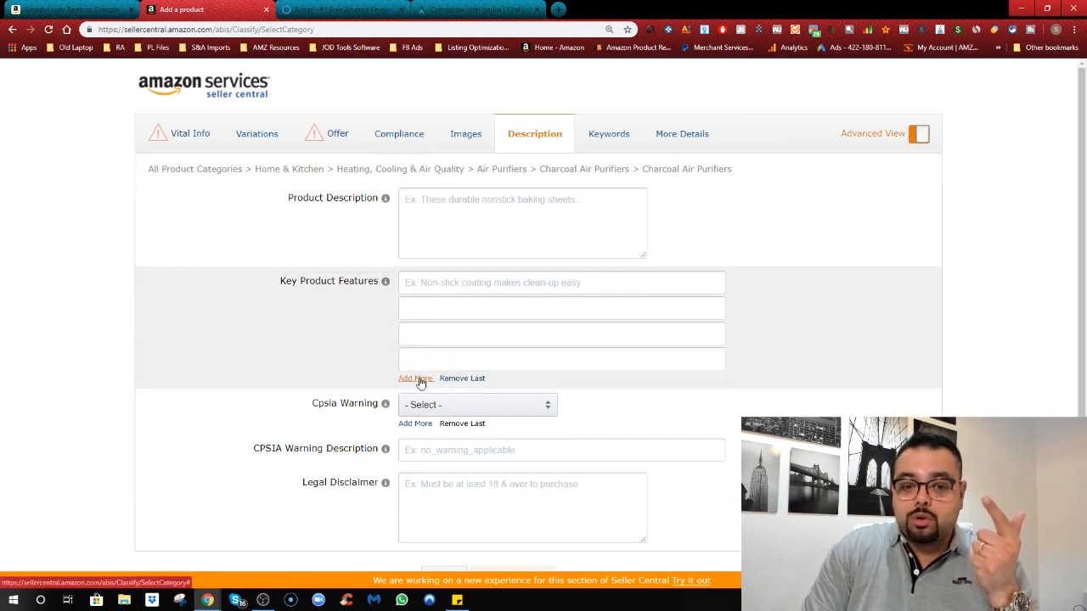
left_click(421, 380)
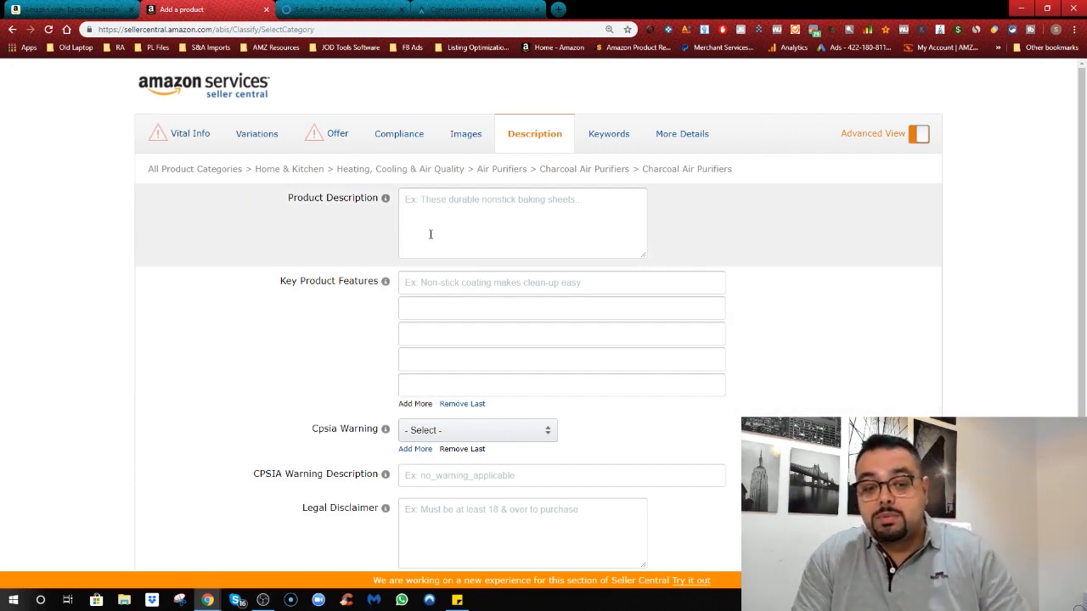
Open the form's Keywords section and highlight the Intended Use, Target Audience and Other Attributes labels.
left_click(601, 134)
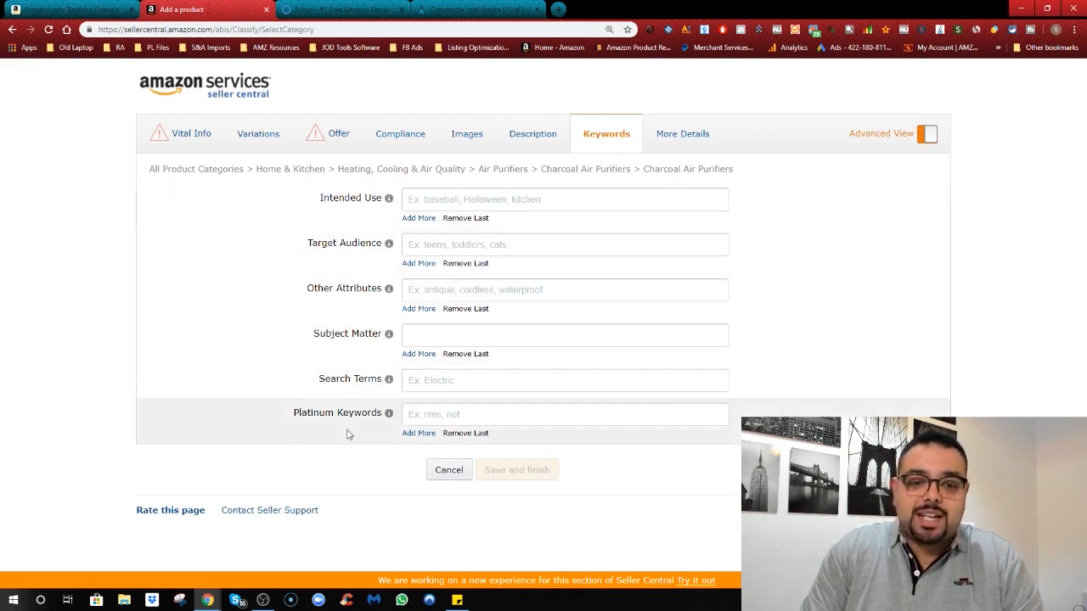
left_click_drag(320, 200, 374, 204)
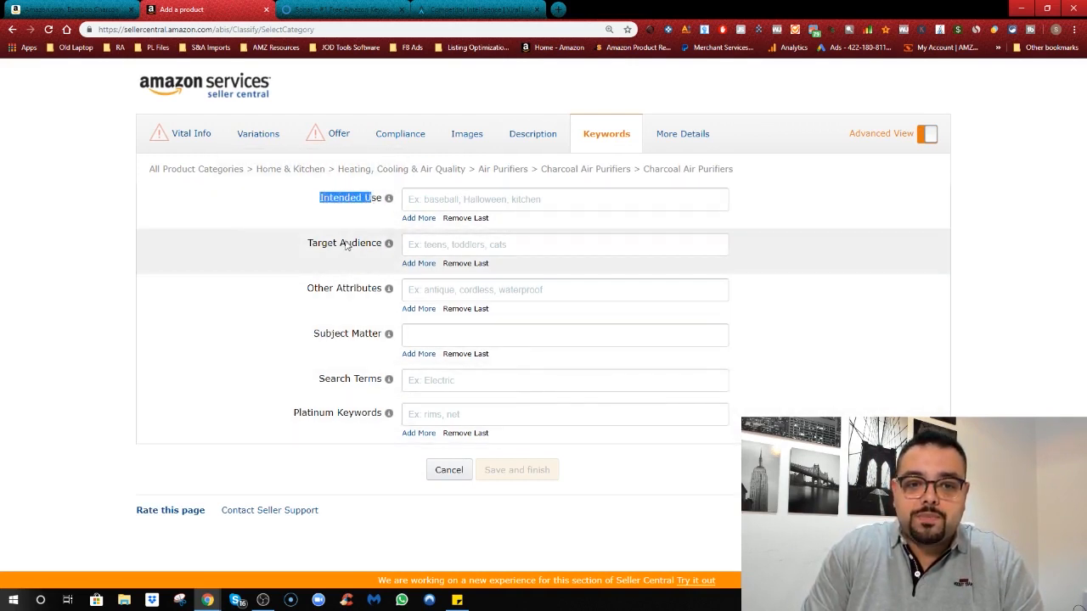
left_click_drag(312, 244, 384, 246)
left_click_drag(318, 289, 383, 289)
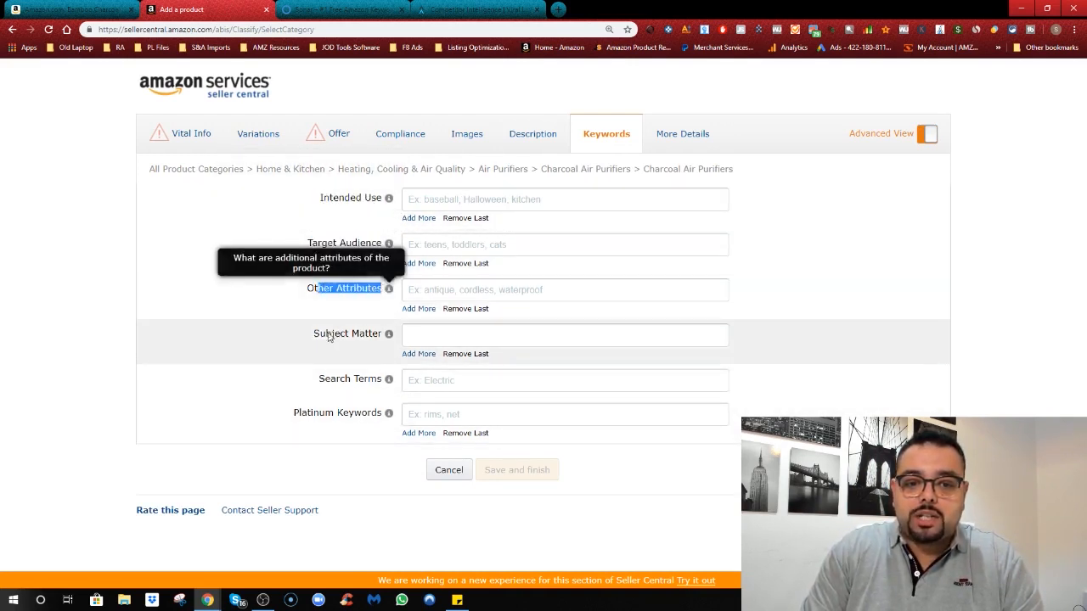
Read the help note for Search Terms and highlight that field's label.
mouse_move(367, 382)
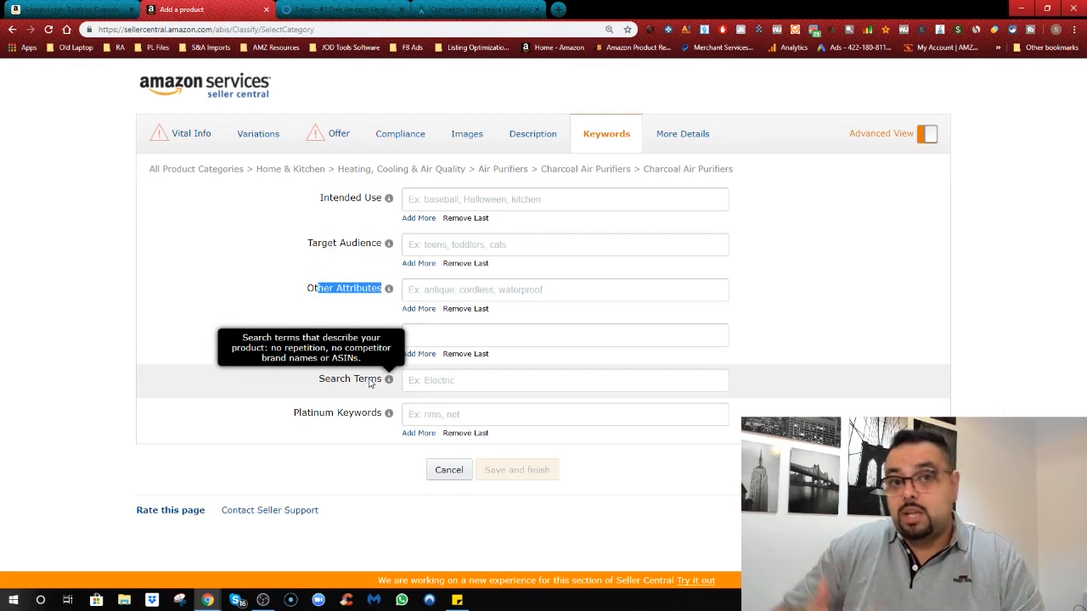
left_click(320, 380)
left_click_drag(320, 380, 369, 393)
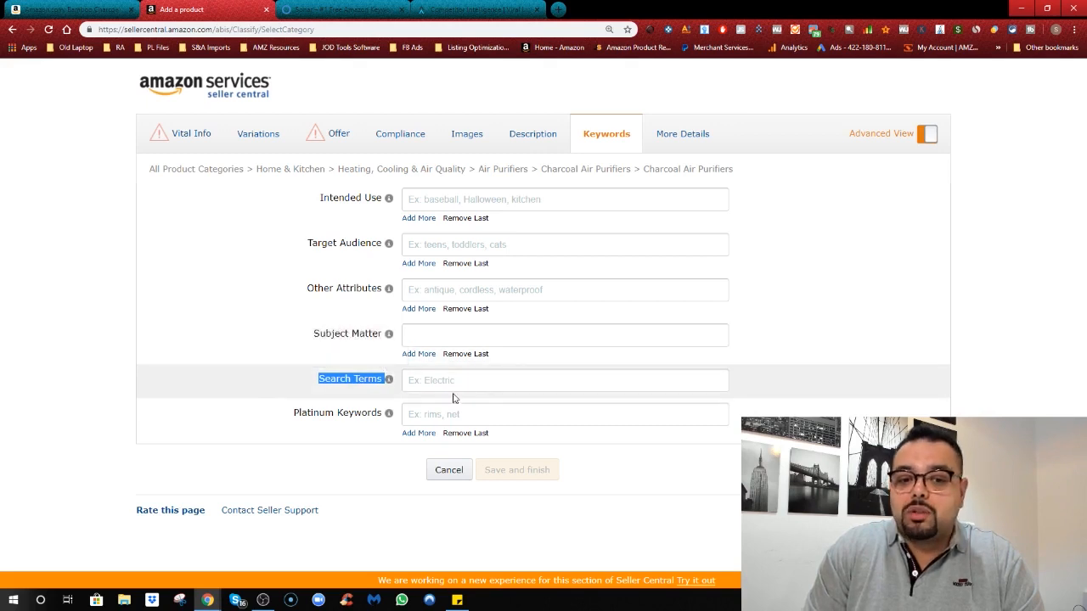
mouse_move(323, 201)
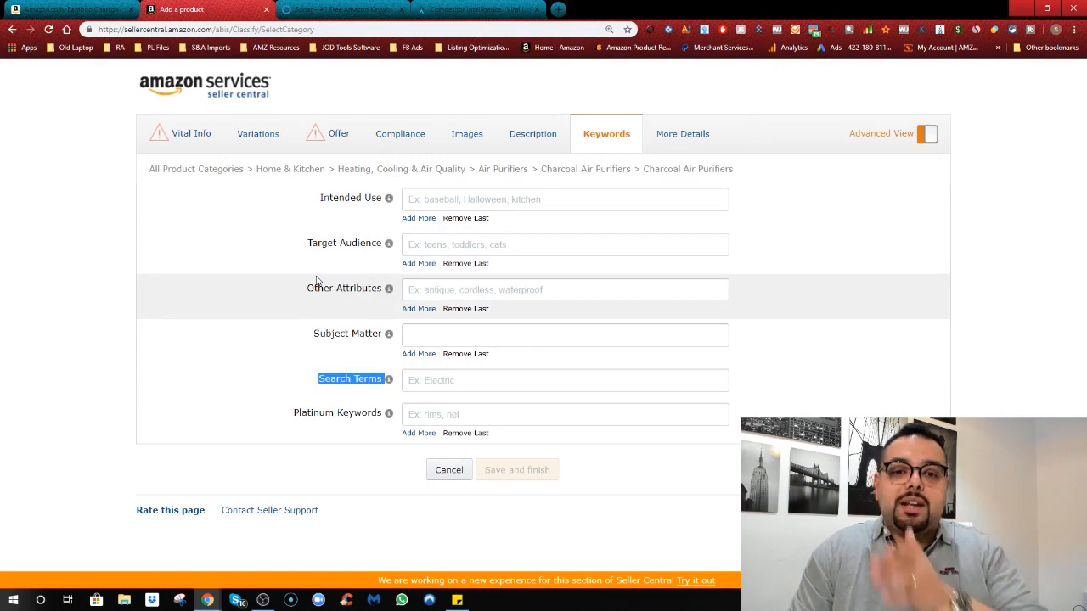
View the form's More Details section, then return through Keywords to the Description section.
left_click(668, 132)
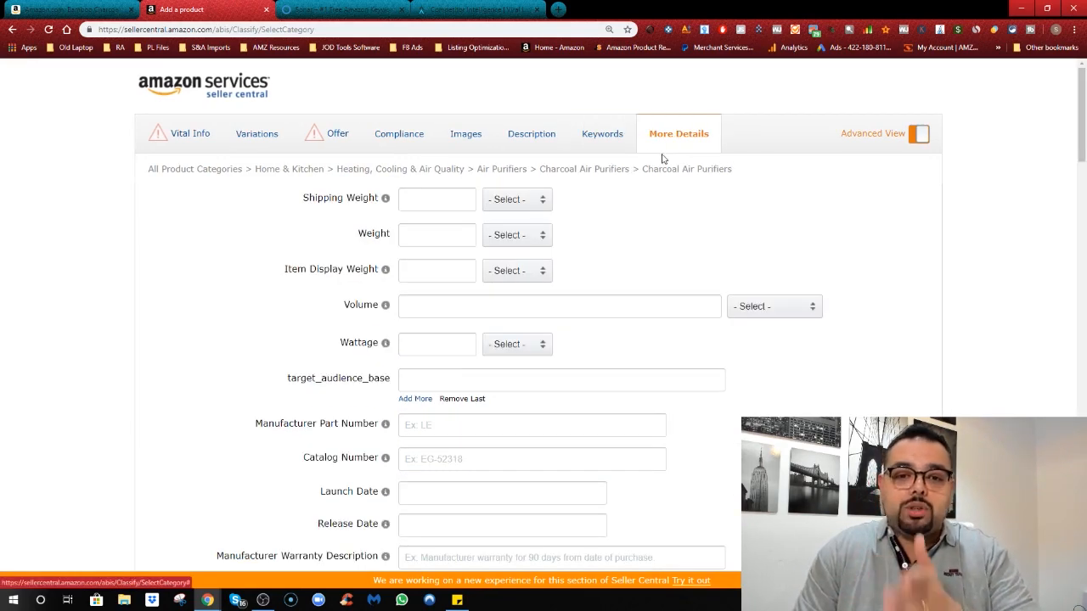
left_click(601, 148)
left_click(548, 145)
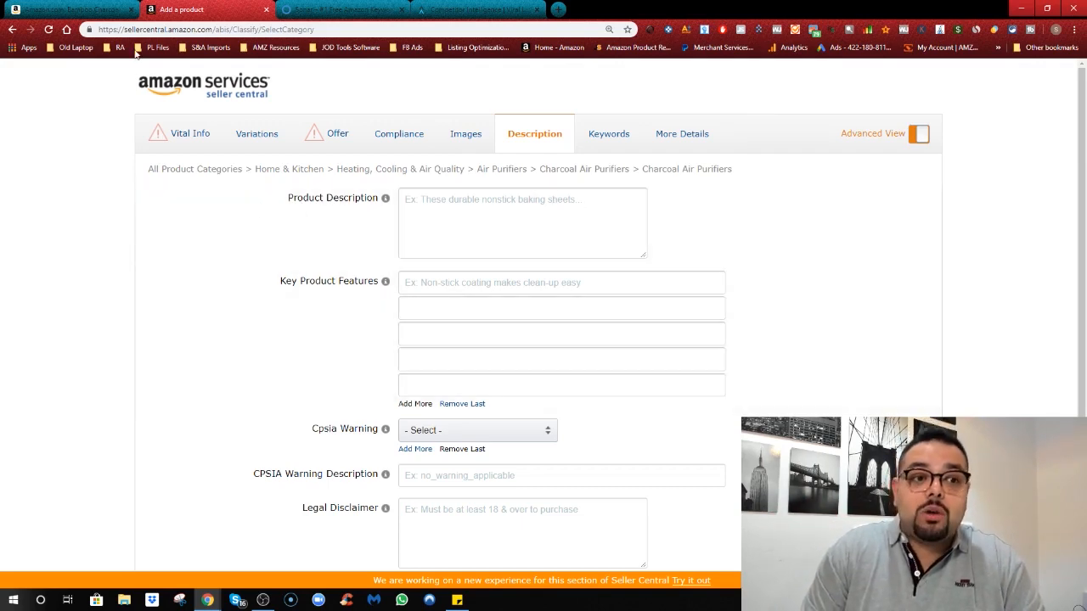
Switch to the charcoal bag listing on Amazon, look over its bullet points and highlight the ASIN in the page address.
left_click(93, 7)
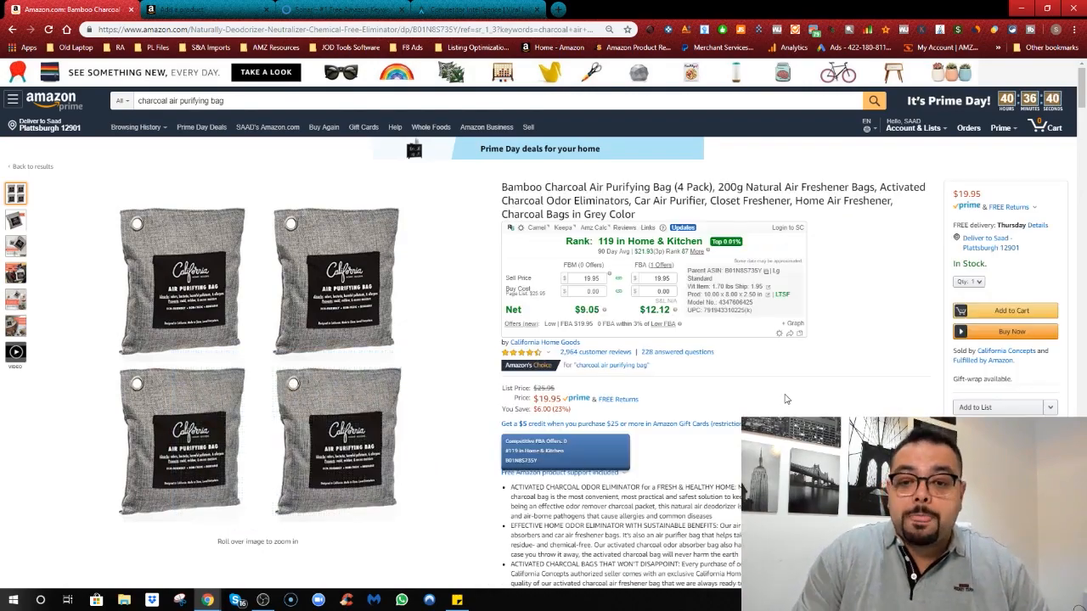
scroll(788, 397, "down", 2)
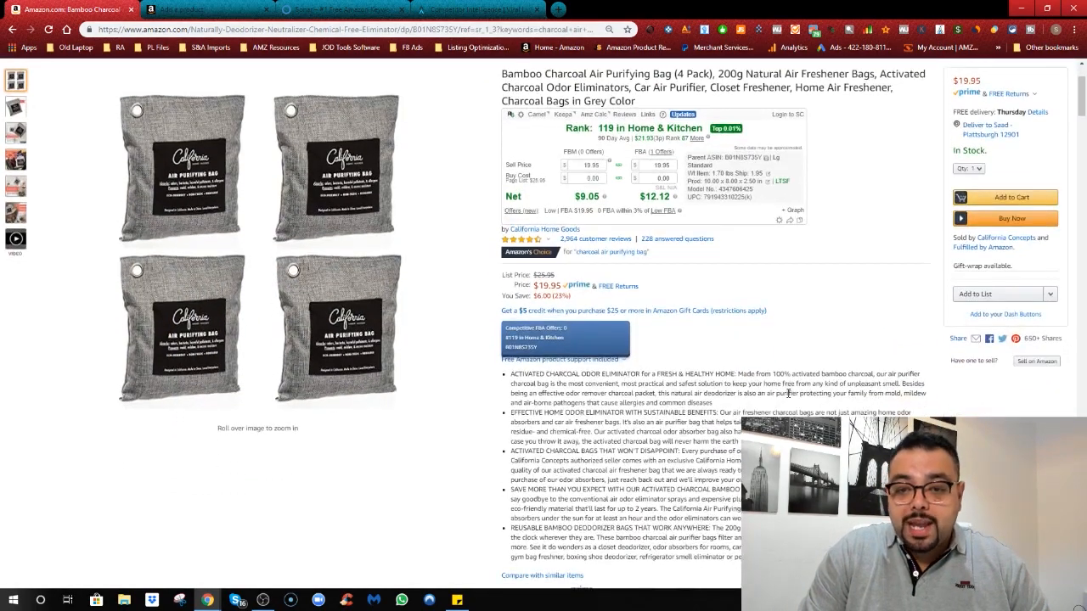
scroll(788, 395, "up", 1)
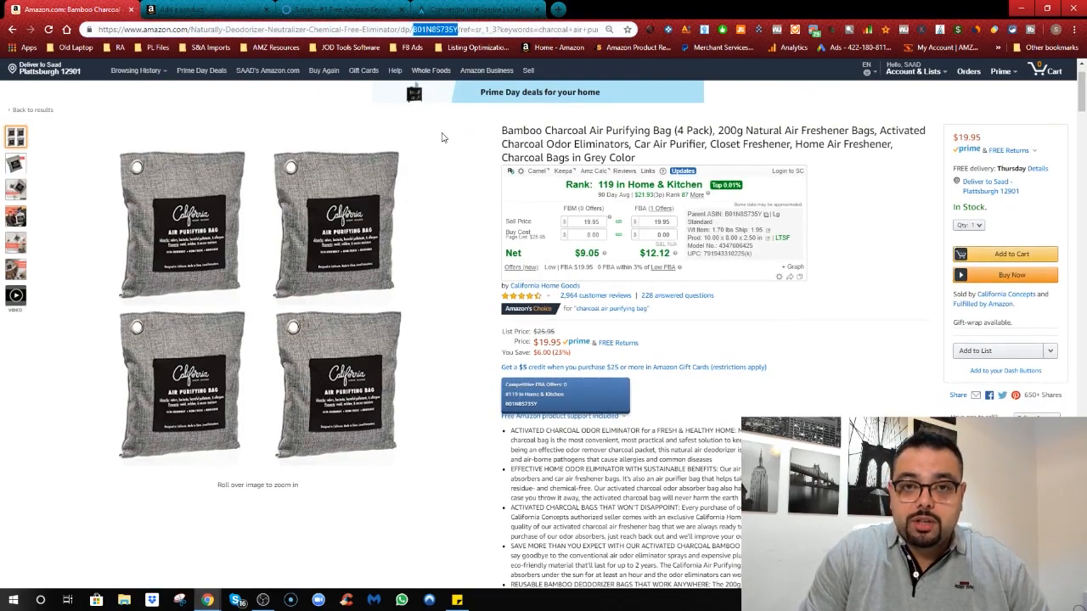
Find the ASIN in the listing's Product information table and copy it.
scroll(458, 255, "down", 20)
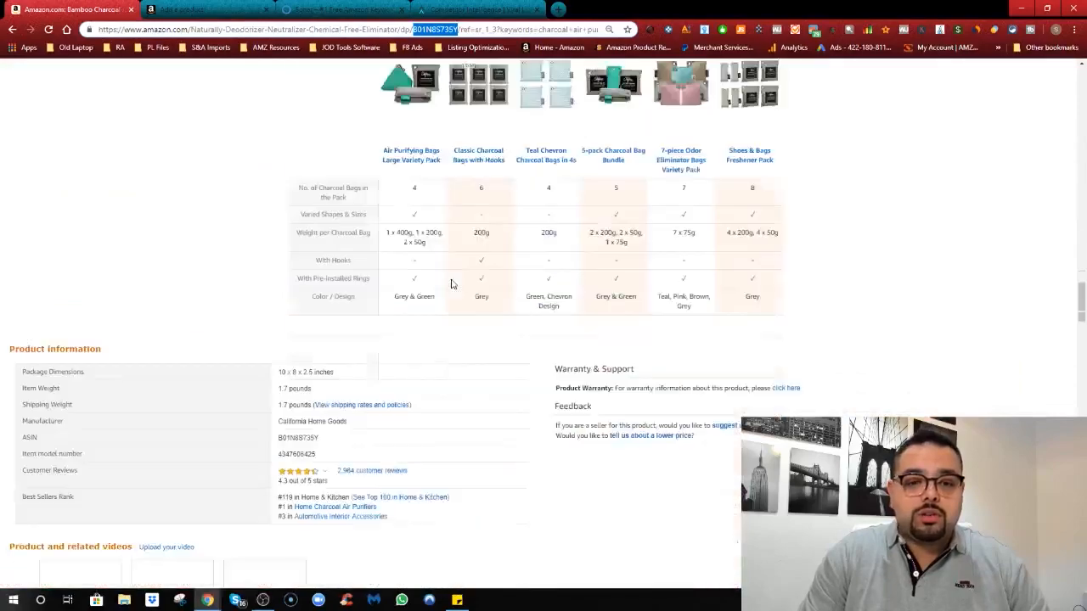
scroll(450, 283, "down", 4)
scroll(439, 286, "up", 1)
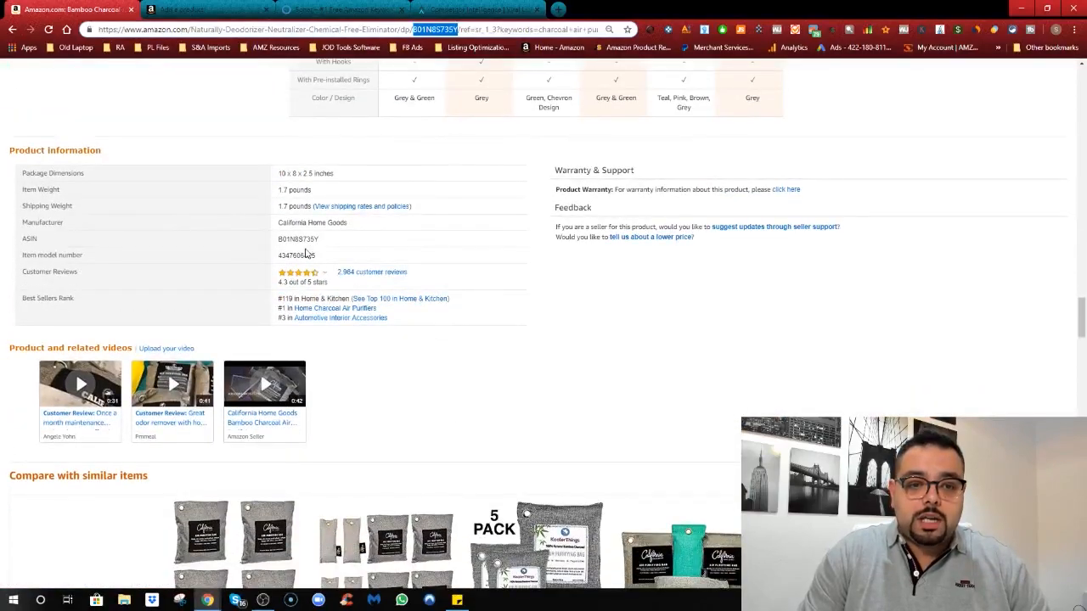
left_click(305, 240)
right_click(308, 241)
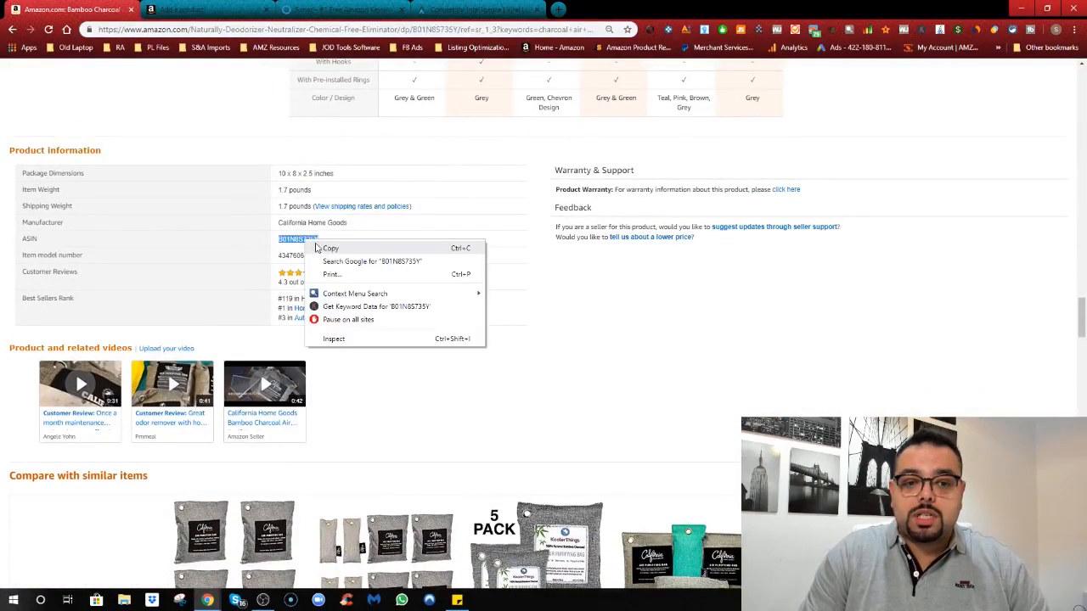
left_click(343, 245)
Switch to Sonar's Keyword Index Checker and paste B01N8S735Y as the ASIN.
left_click(371, 7)
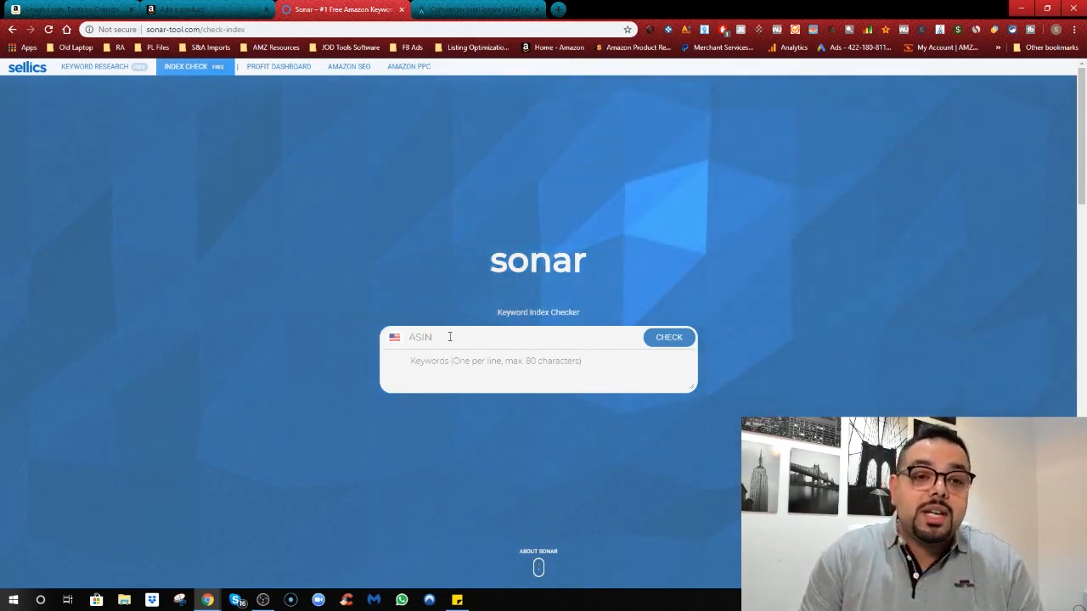
left_click(450, 337)
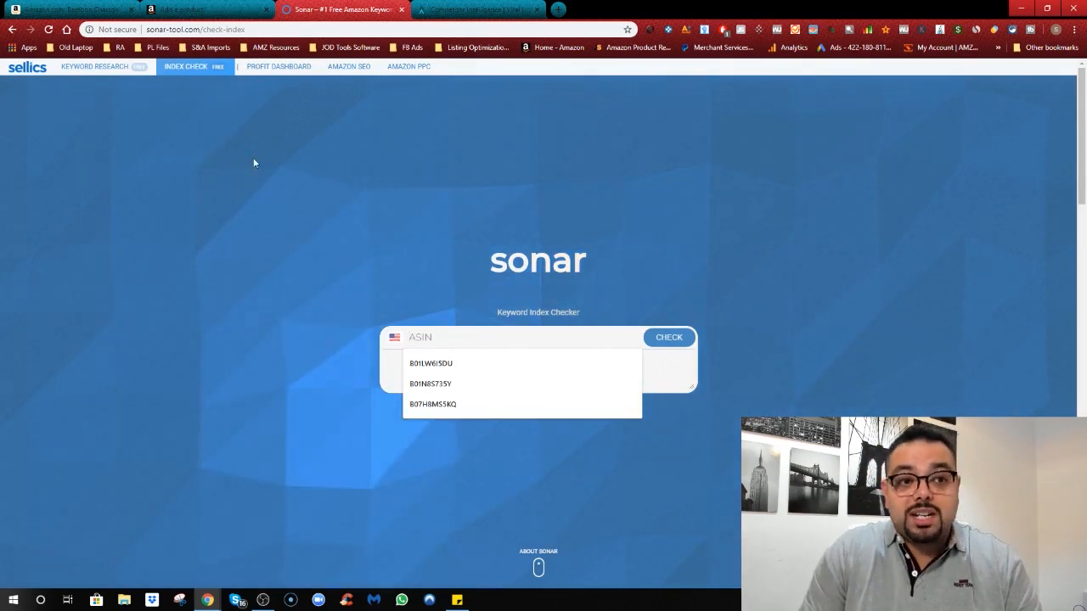
right_click(417, 340)
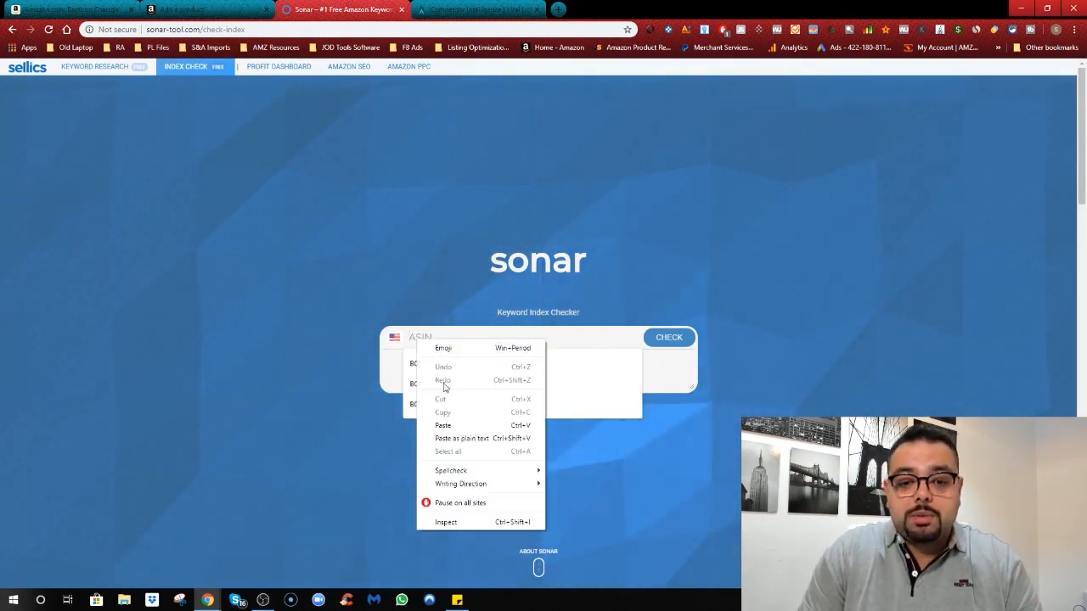
left_click(442, 426)
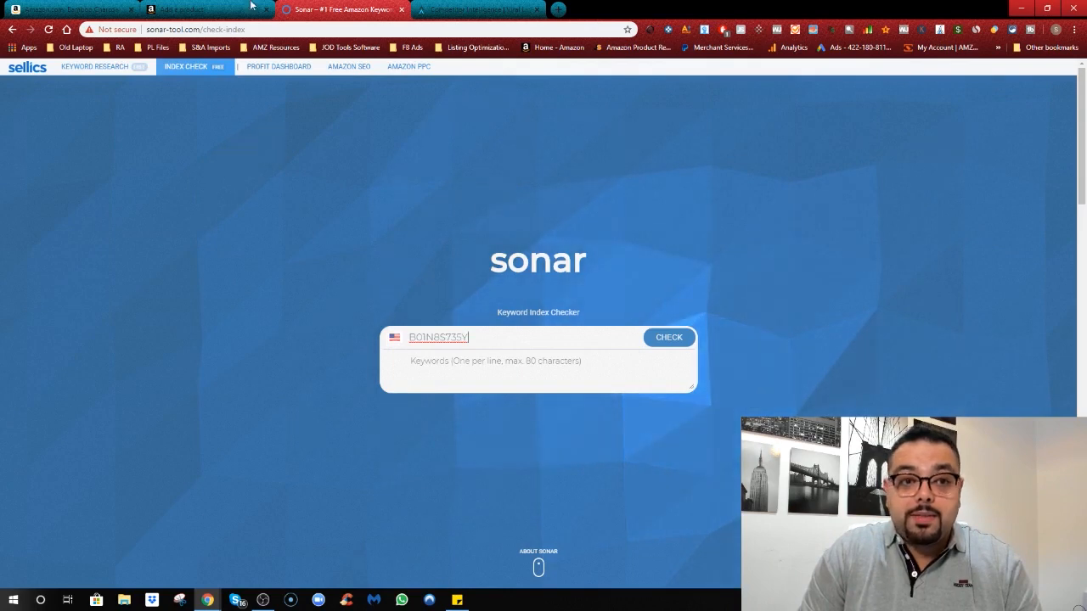
Enter CHARCOAL BAG as the first keyword for the index check.
left_click(452, 374)
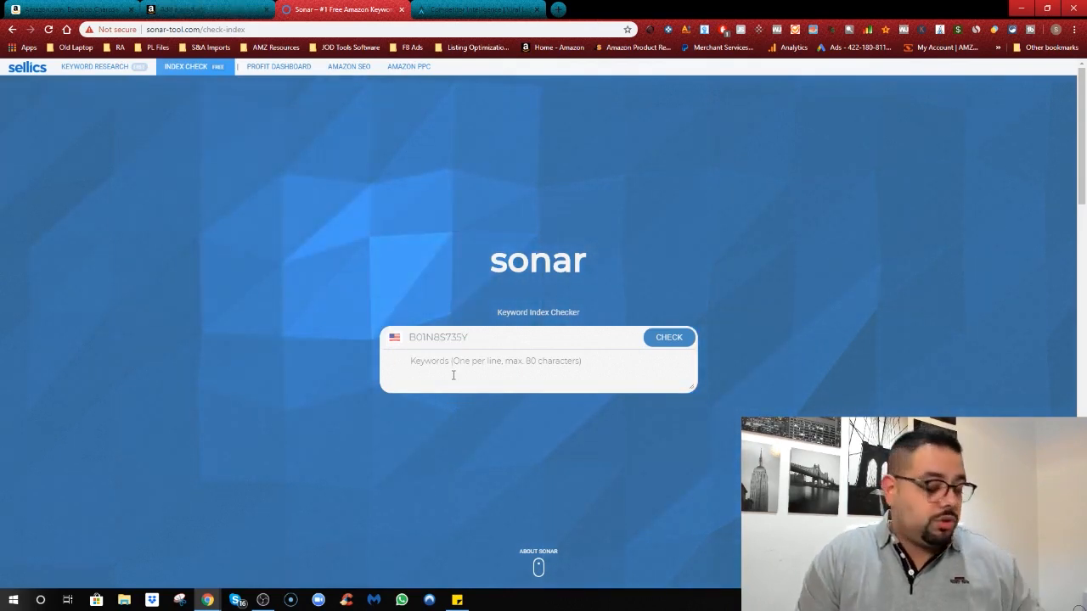
type("CHARCOAL ")
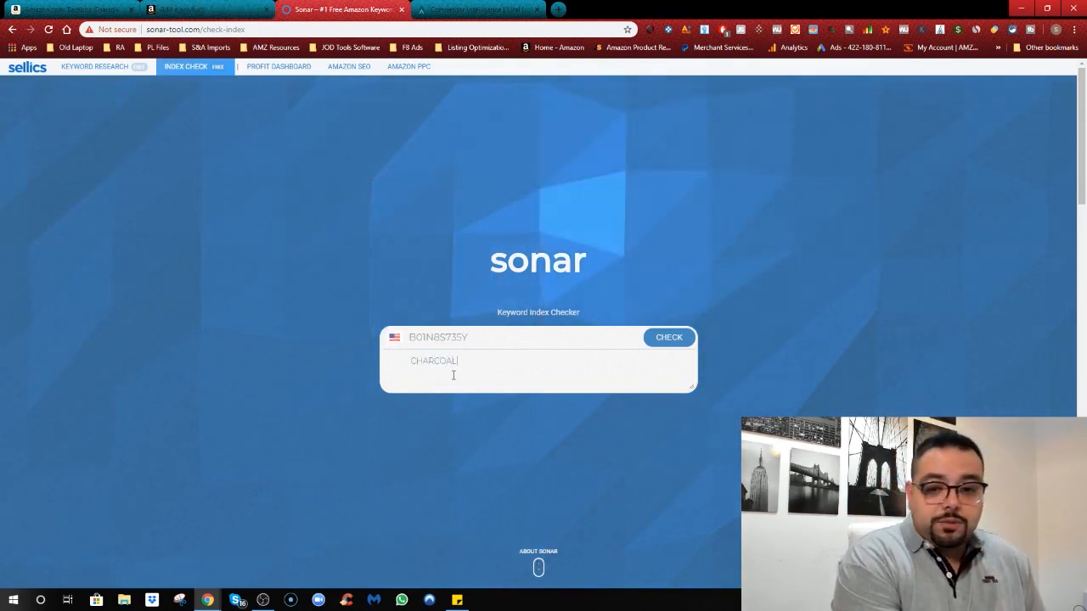
type("BAG")
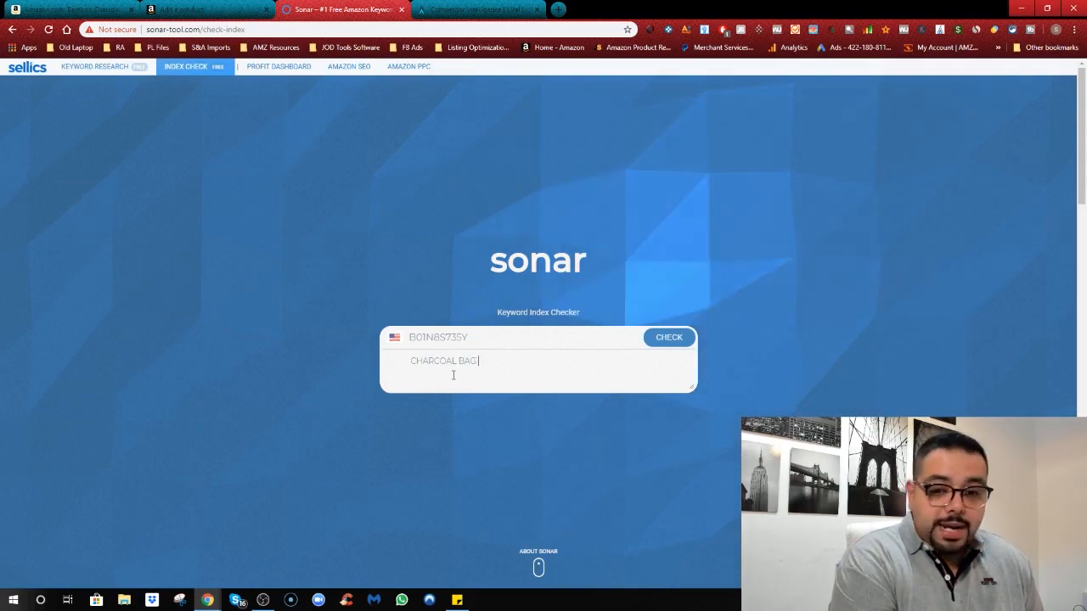
key("Return")
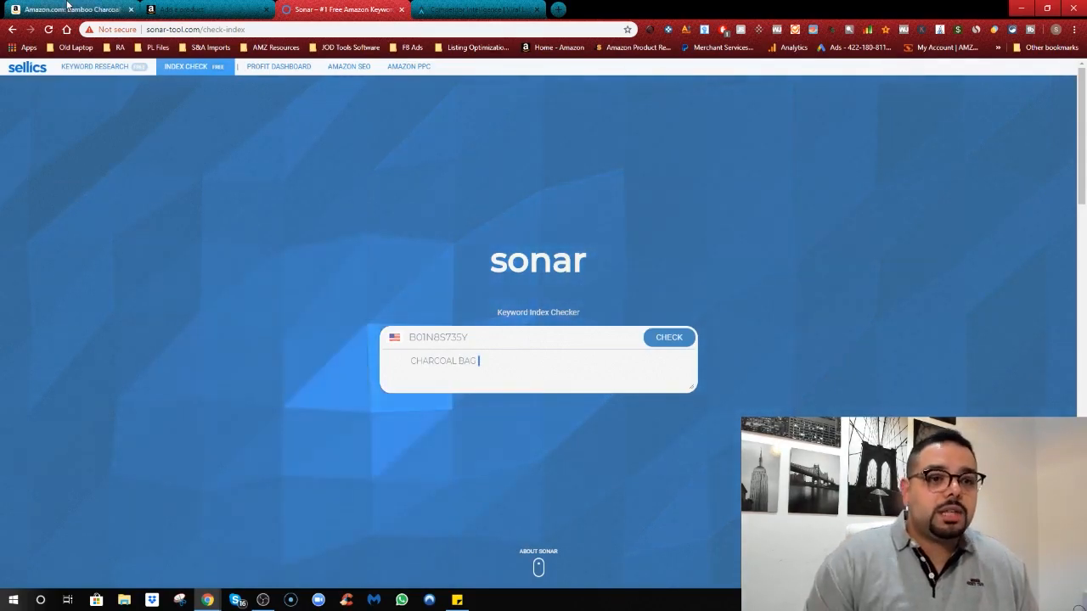
Copy "Bamboo Charcoal Air Purifying Bag" from the Amazon listing's title and add it on a new keyword line in Sonar.
left_click(72, 9)
scroll(518, 378, "up", 10)
scroll(519, 376, "up", 15)
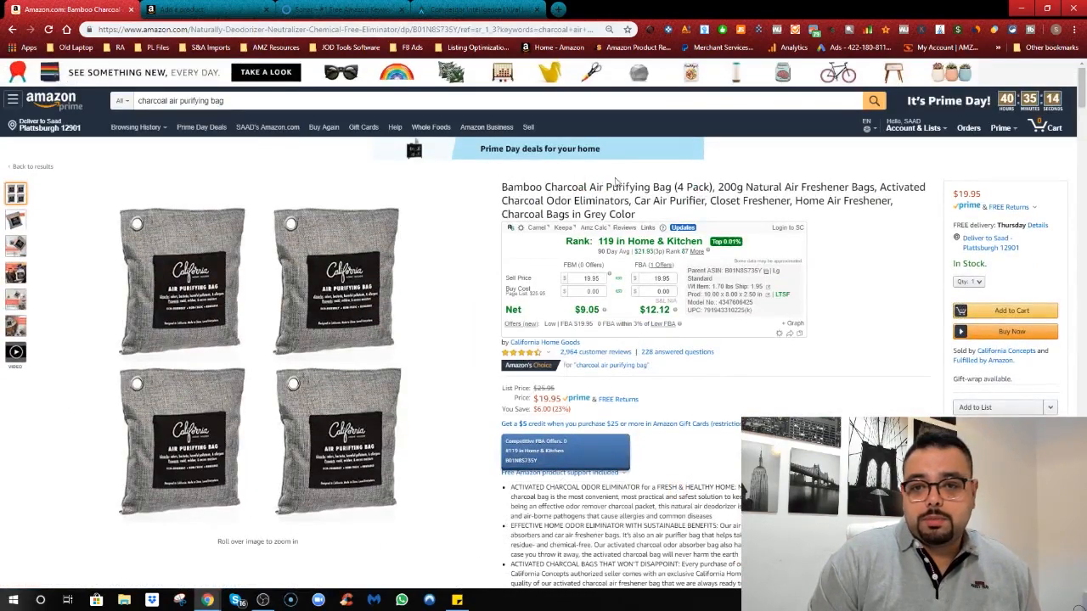
left_click_drag(502, 186, 652, 181)
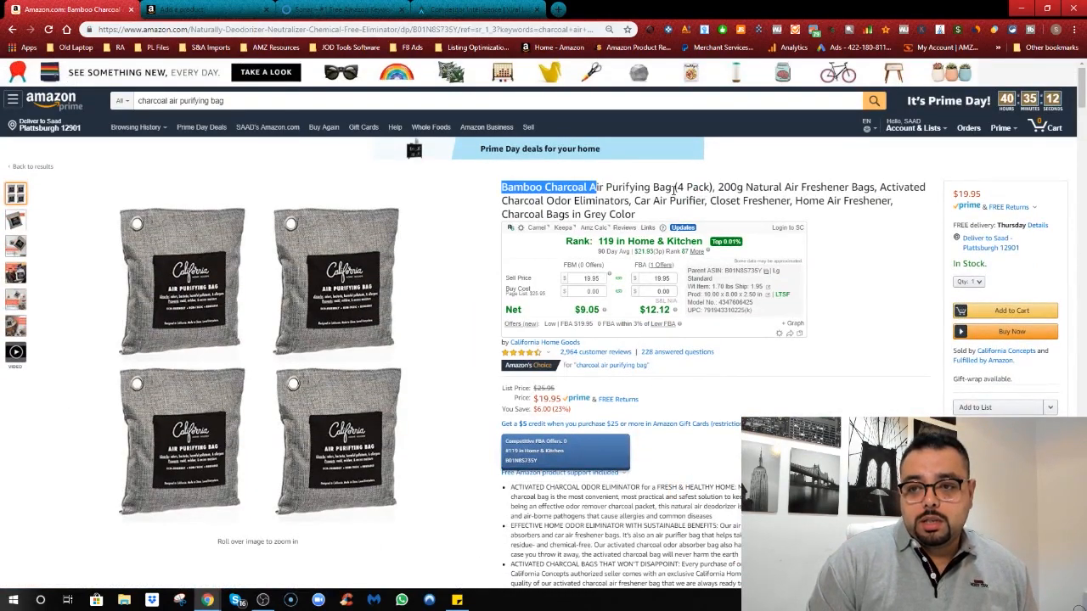
left_click(674, 186)
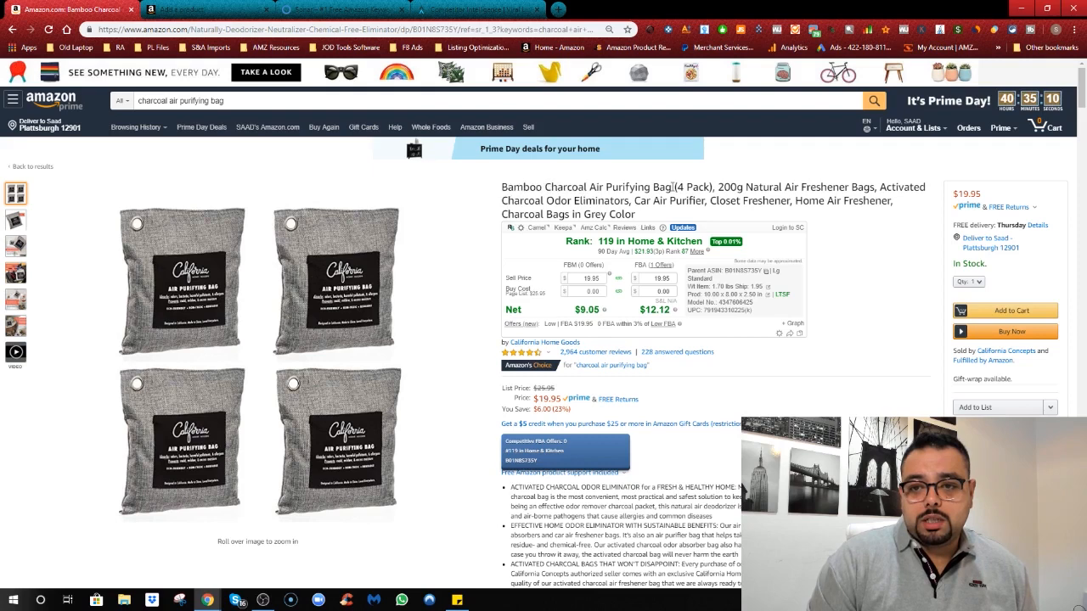
left_click_drag(639, 192, 507, 188)
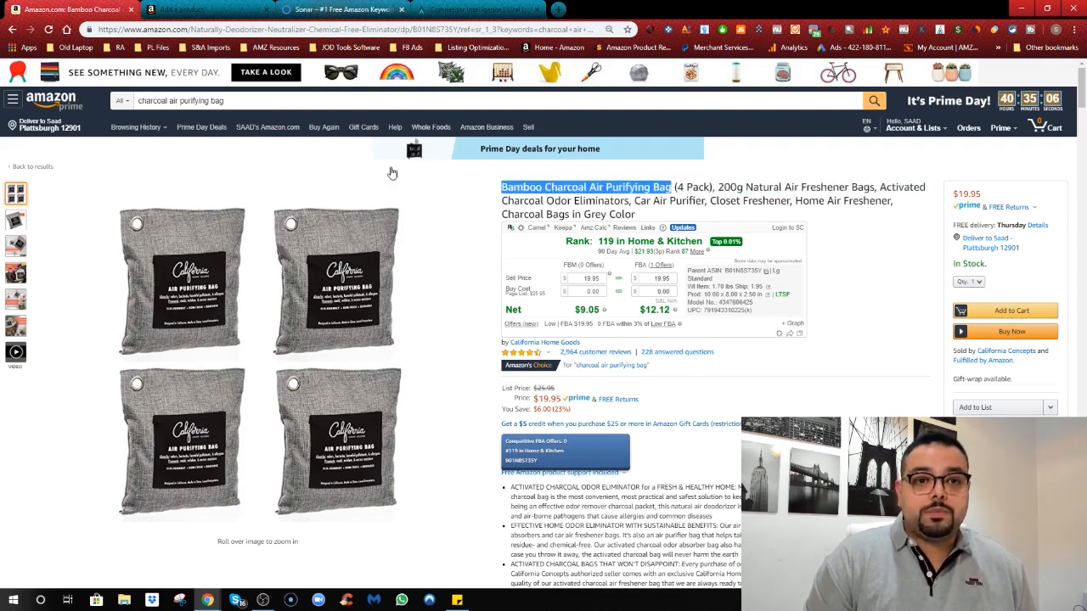
key("ctrl+3")
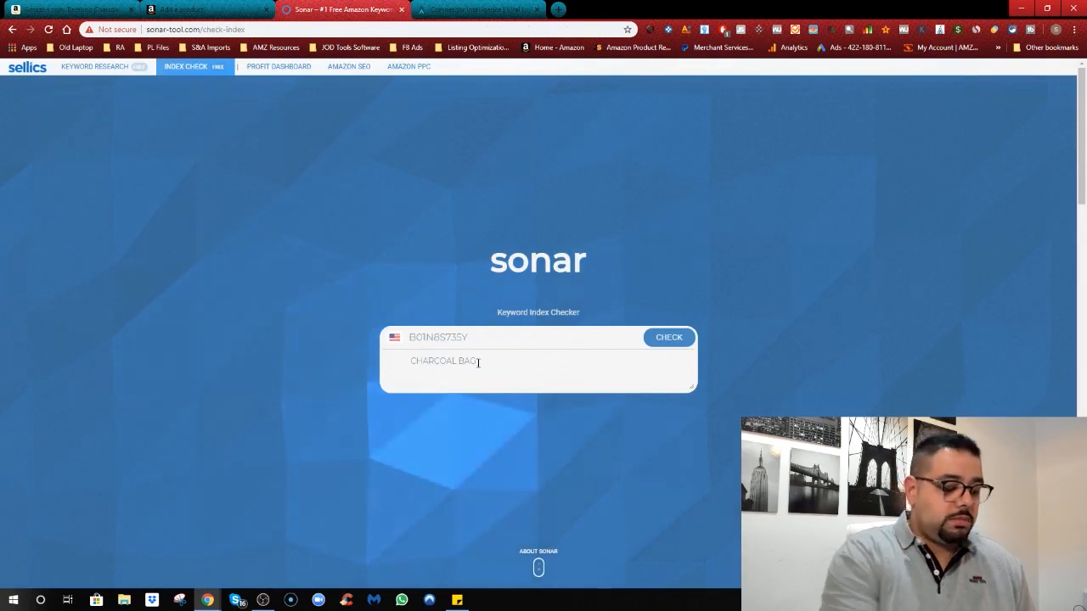
key("Return")
type("Bamboo Charcoal Air Purifying Bag")
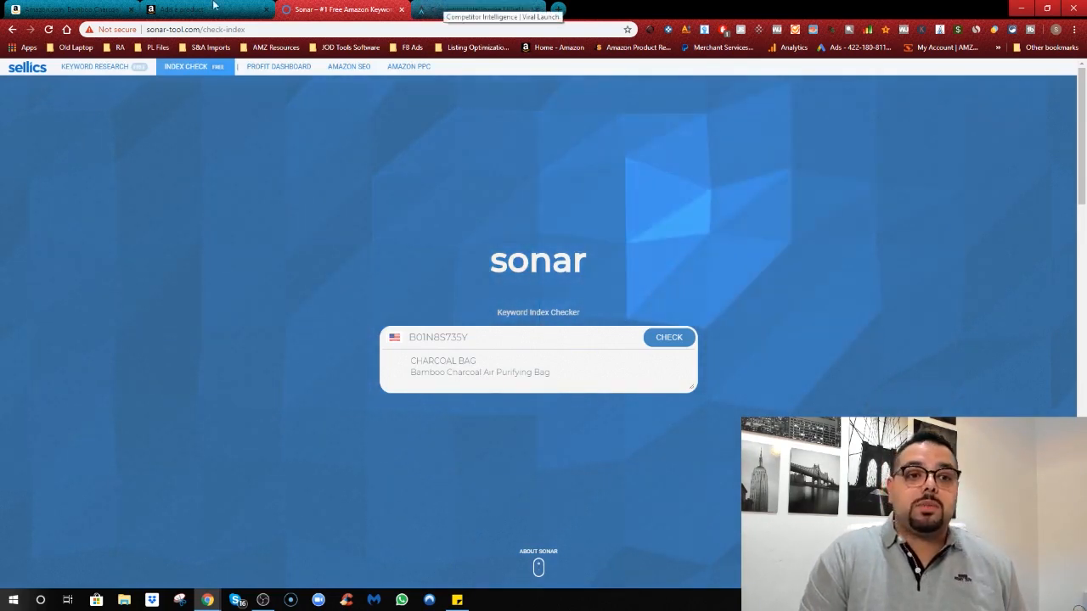
Copy "Natural Air Freshener Bags" from the Amazon listing's title and add it as the third keyword in Sonar.
left_click(36, 6)
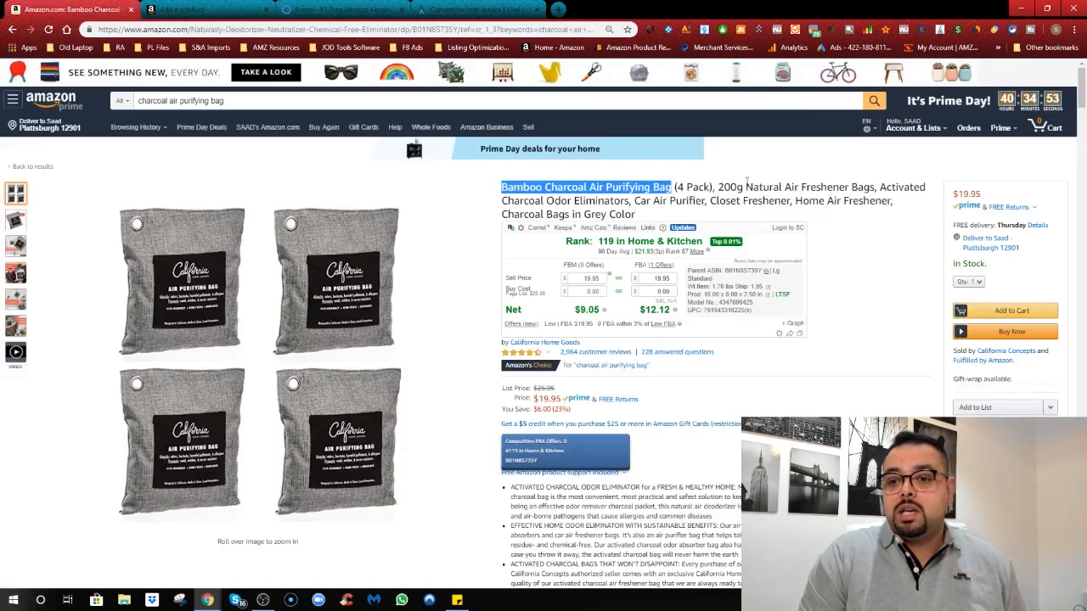
left_click_drag(745, 187, 840, 185)
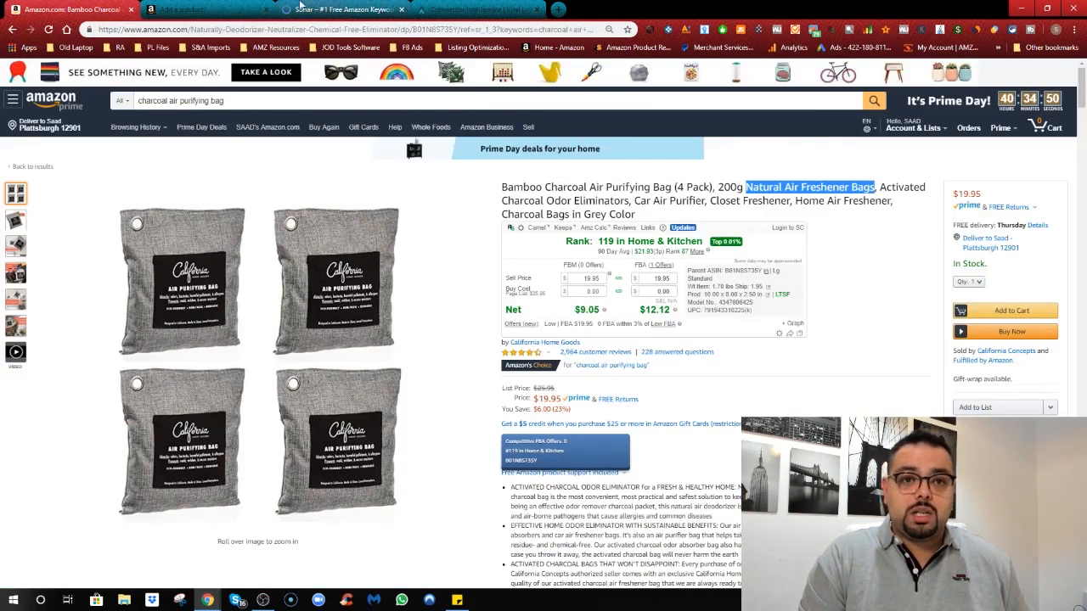
left_click(363, 10)
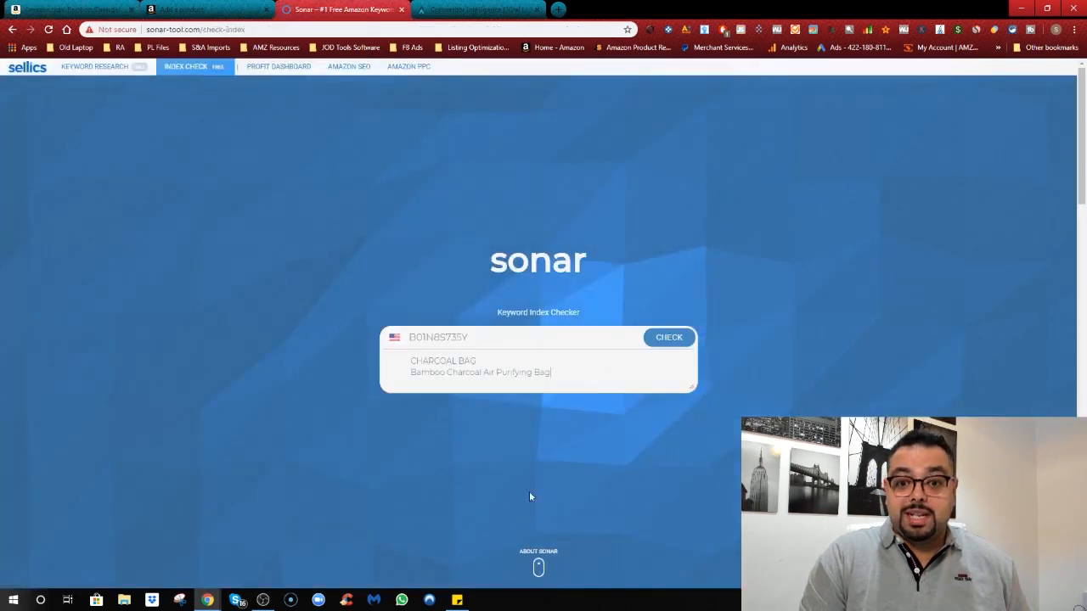
left_click(439, 382)
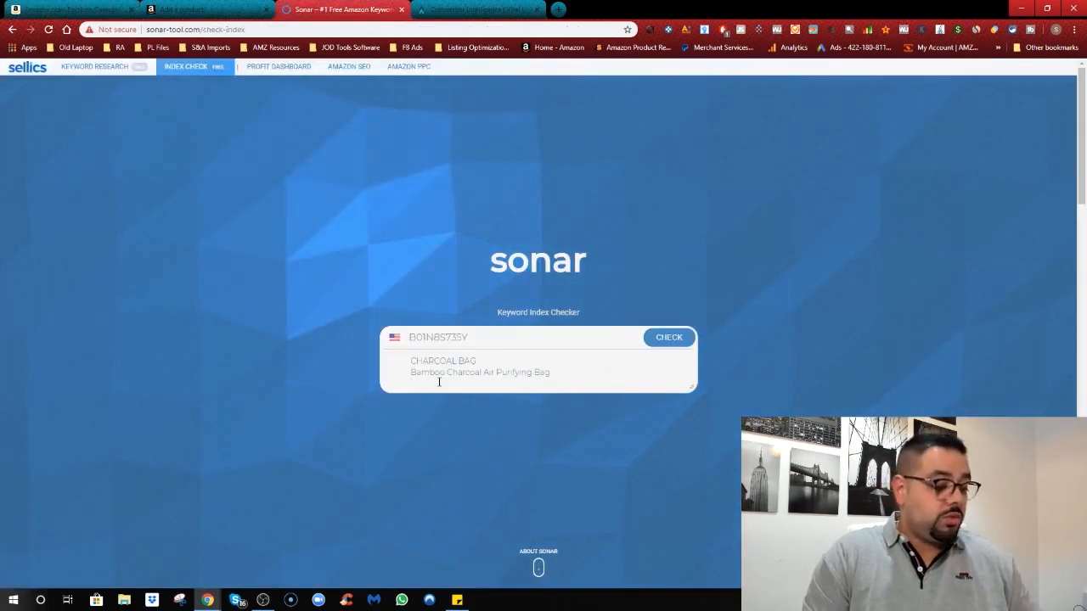
type("Natural Air Freshener Bags")
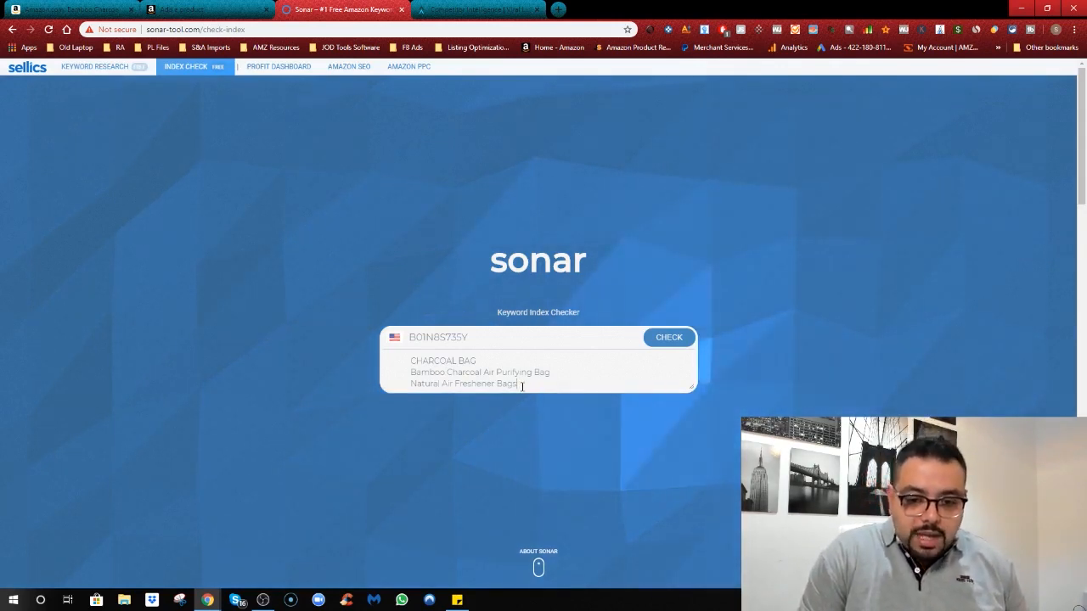
key("Return")
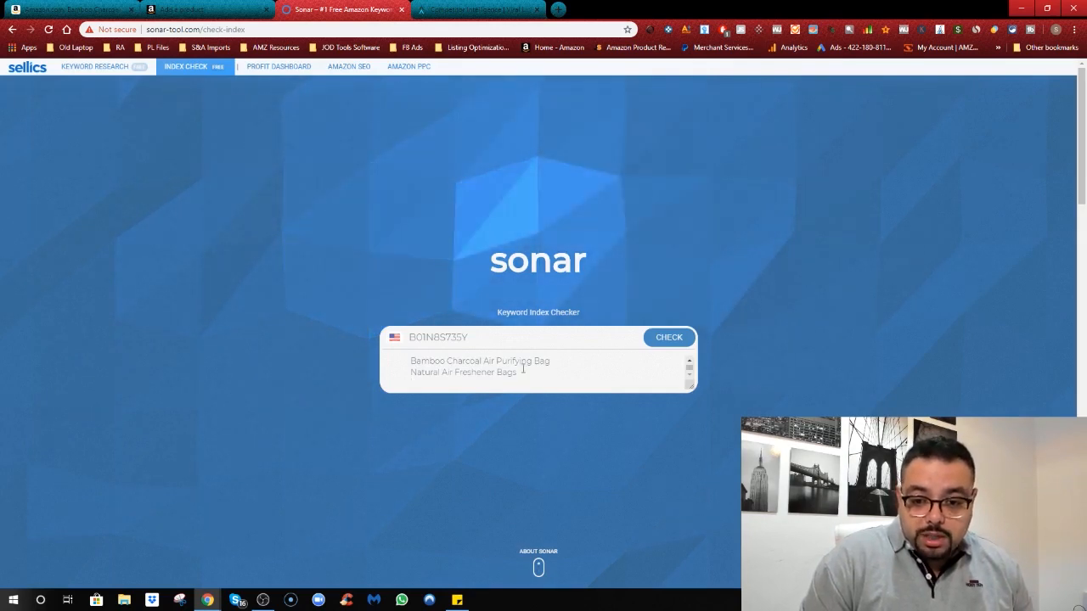
Copy "Charcoal Air Purifying Bag" out of the second keyword and add it on its own line below the others.
left_click_drag(551, 362, 452, 361)
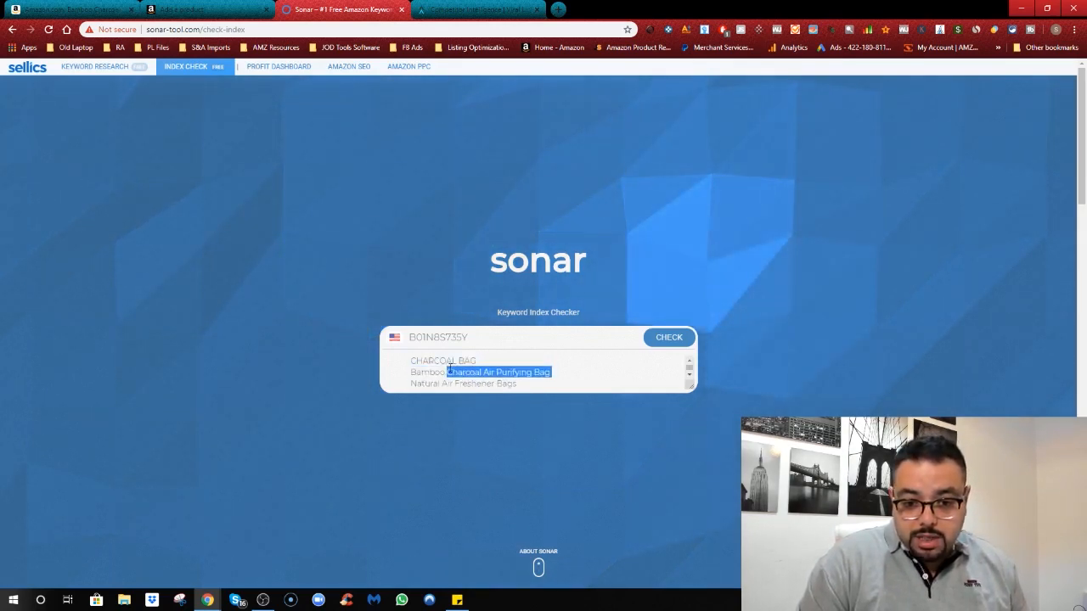
scroll(515, 379, "down", 1)
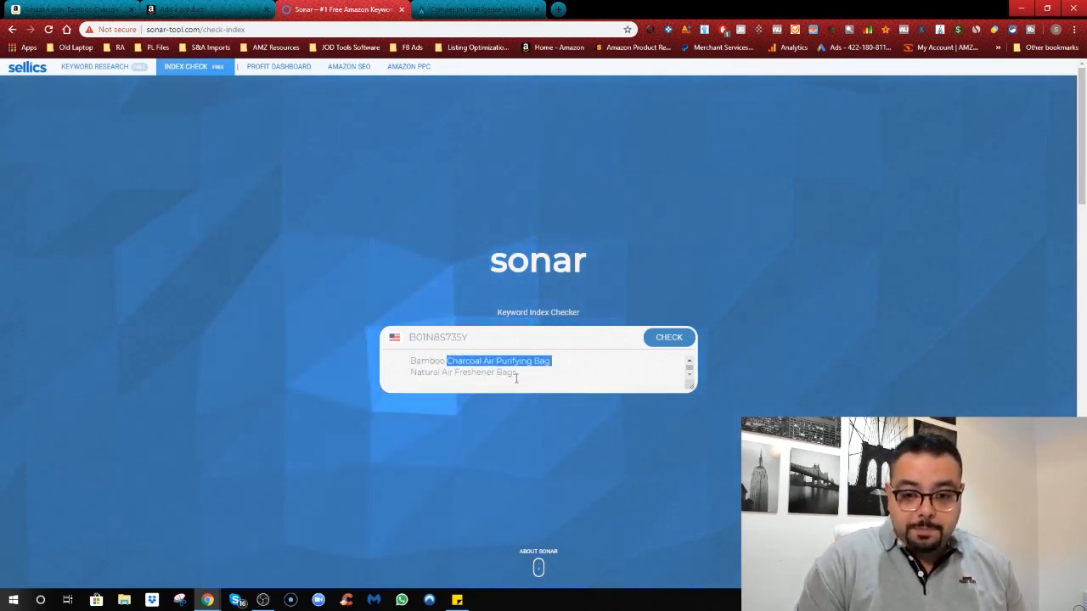
left_click(514, 379)
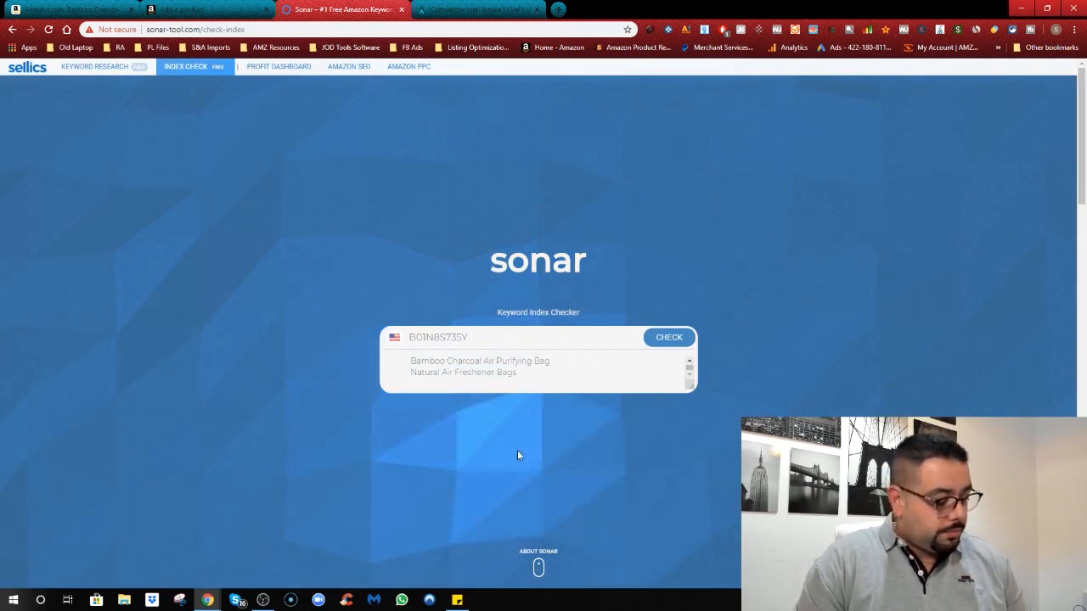
key("Return")
type("Charcoal Air Purifying Bag")
key("Return")
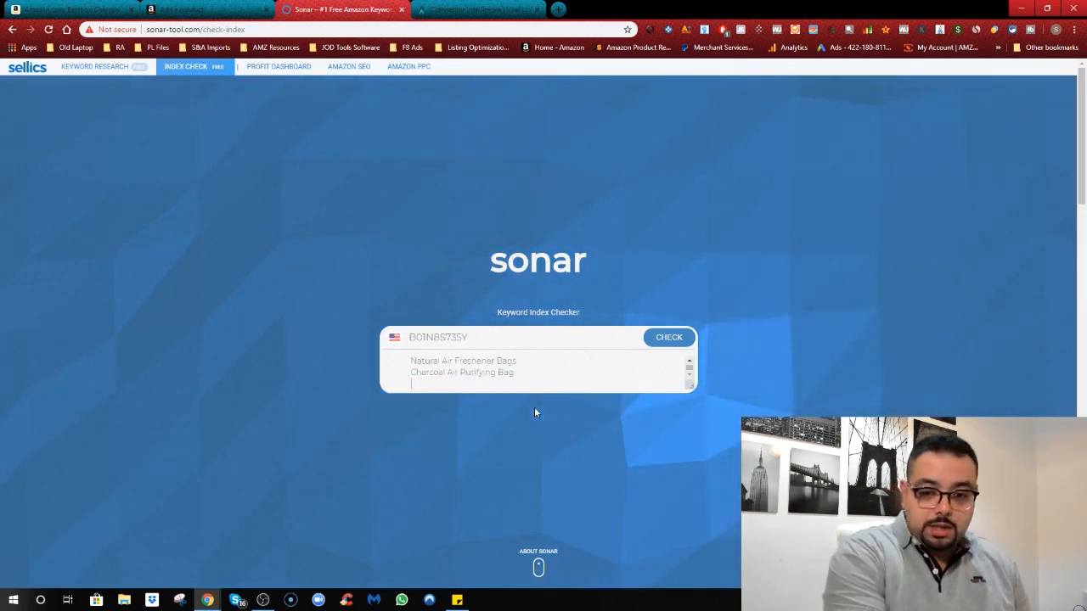
key("BackSpace")
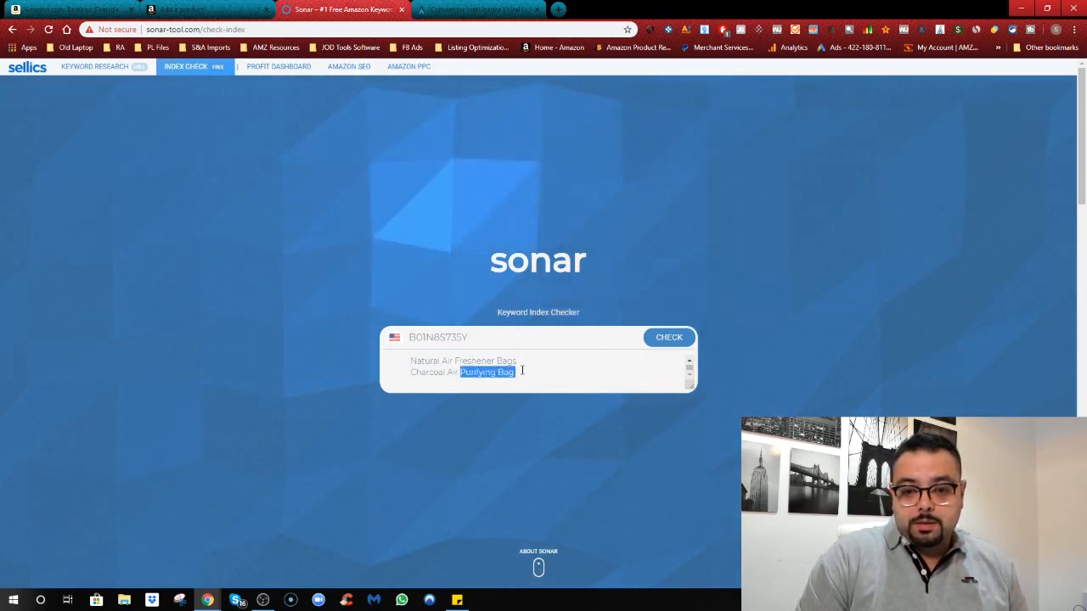
Add "Purifying Bag" and "mESSI" as two further keywords on separate lines.
left_click(410, 385)
key("Return")
type("Purifying Bag")
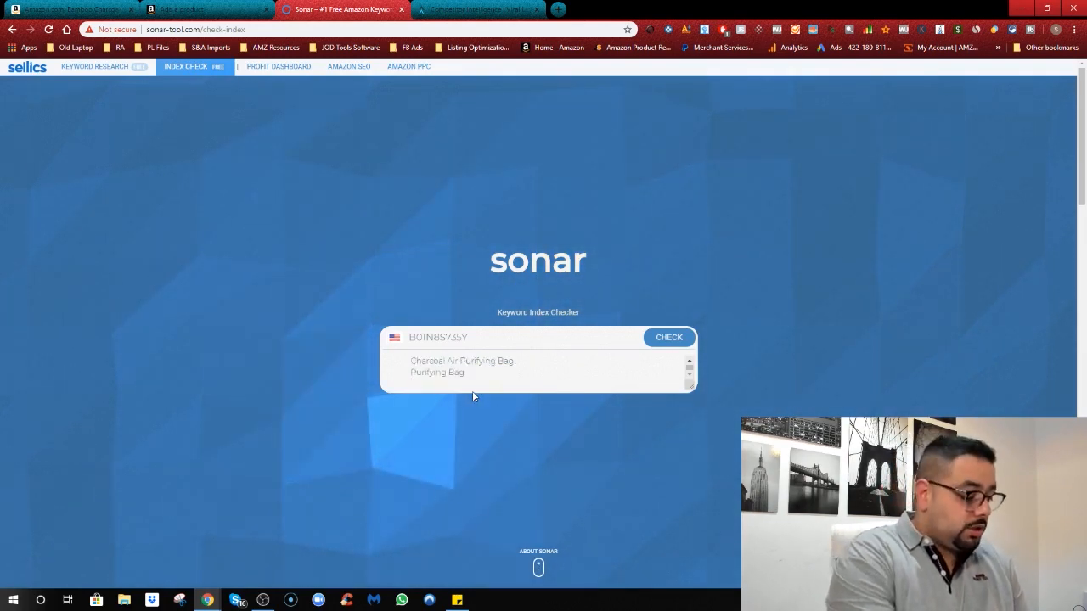
type("mESSI")
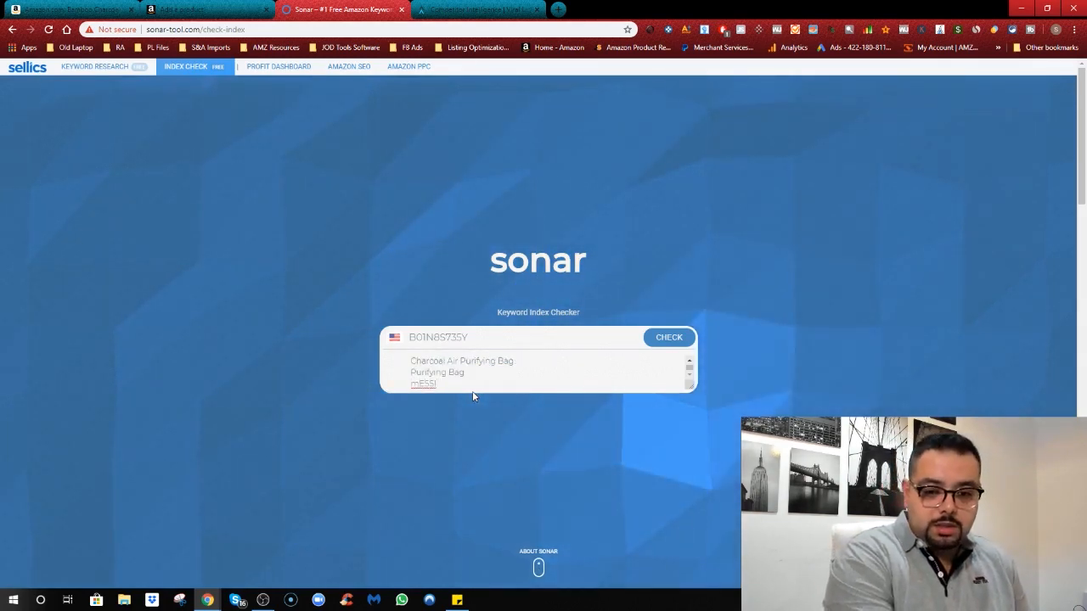
Replace the last keyword in Sonar with "Messi" and end its line.
key("BackSpace")
key("BackSpace")
key("BackSpace")
key("BackSpace")
key("BackSpace")
type("Messi")
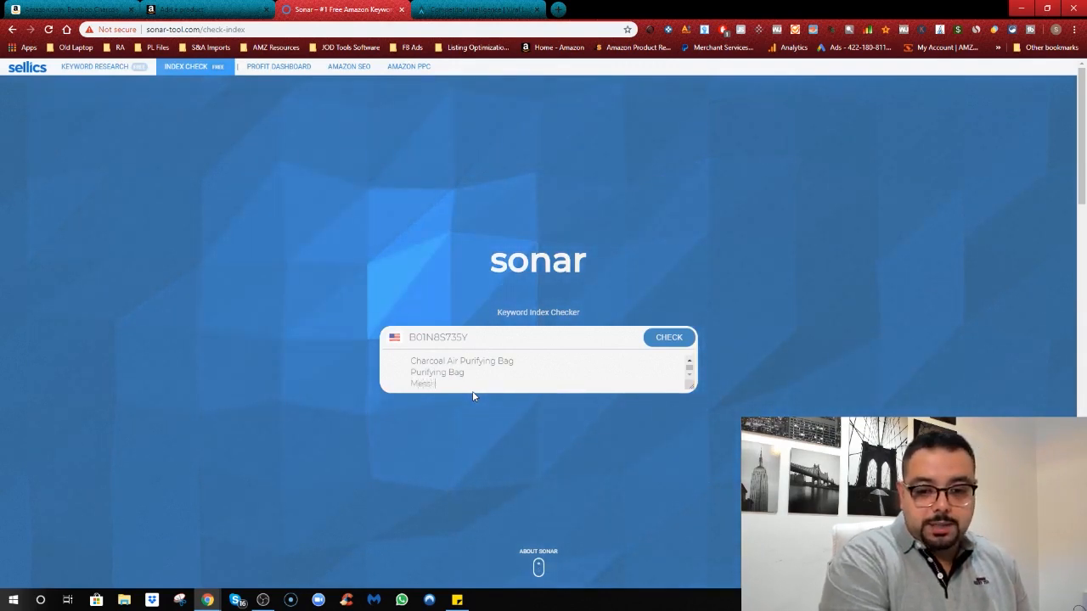
key("Return")
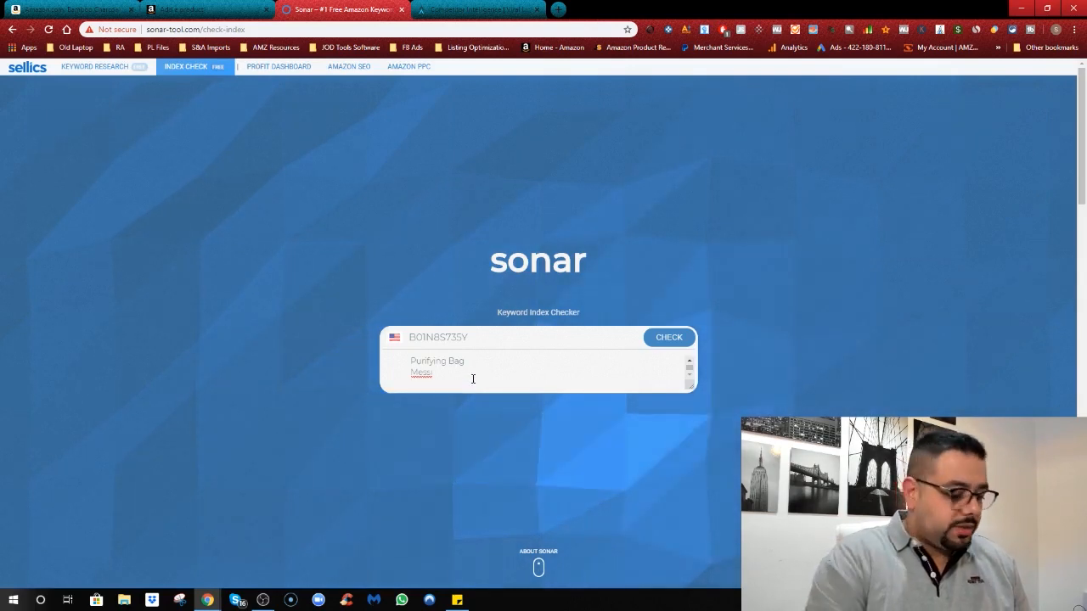
Add "hockey" as the final keyword and run the index check for B01N8S735Y.
key("Return")
type("hockey")
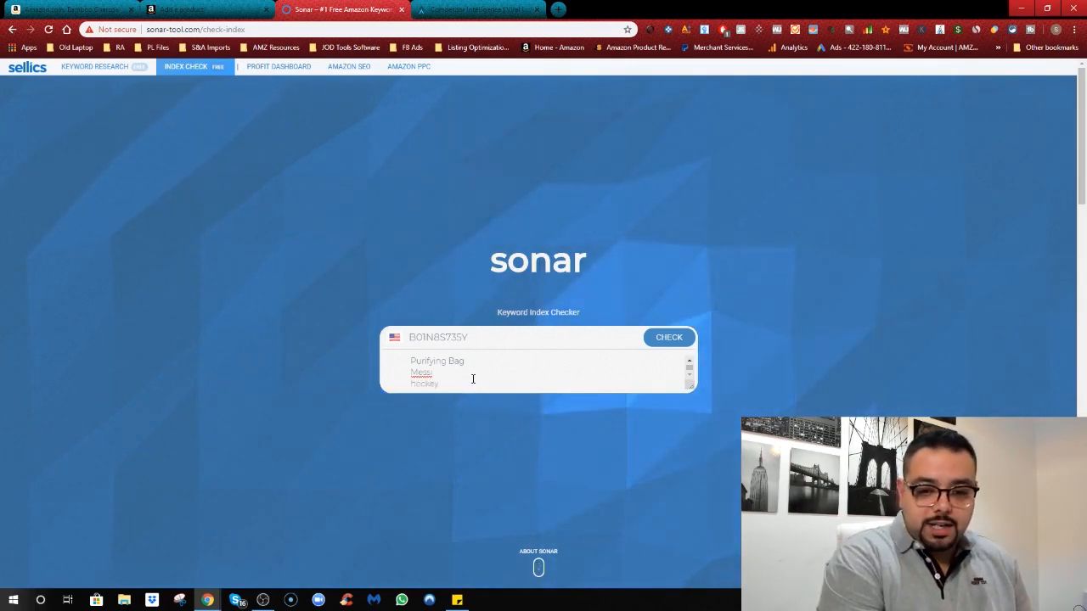
key("Return")
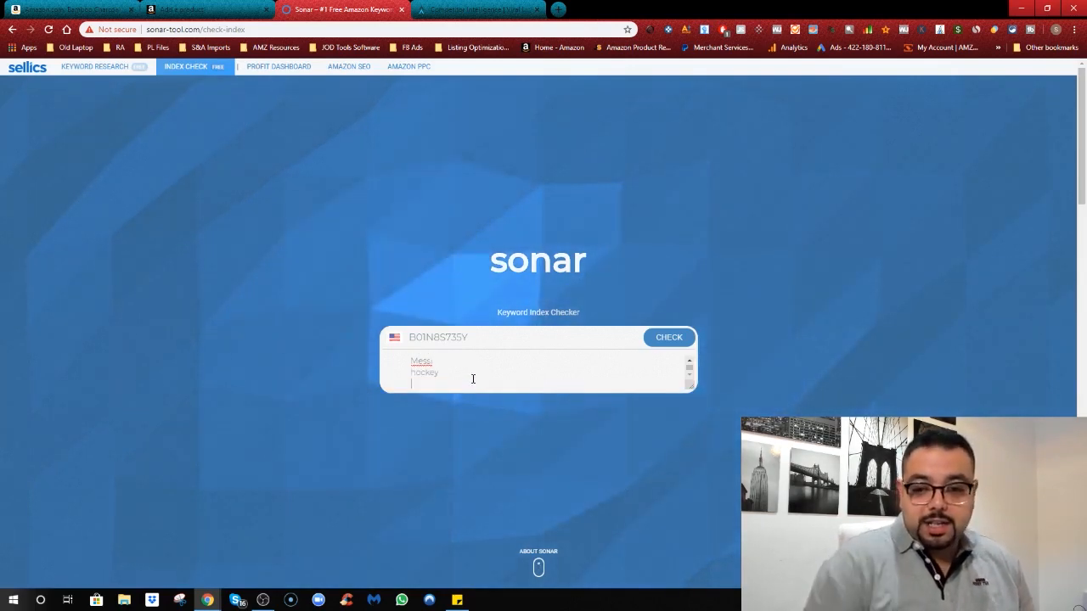
left_click(661, 337)
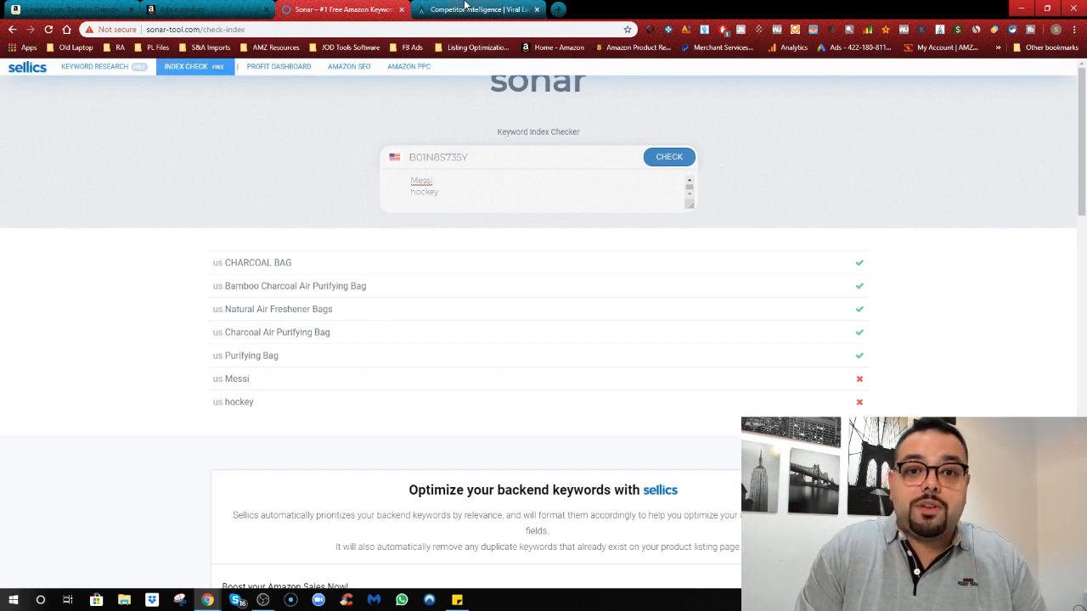
Switch to Viral Launch and open its Competitor Intelligence tool.
left_click(465, 8)
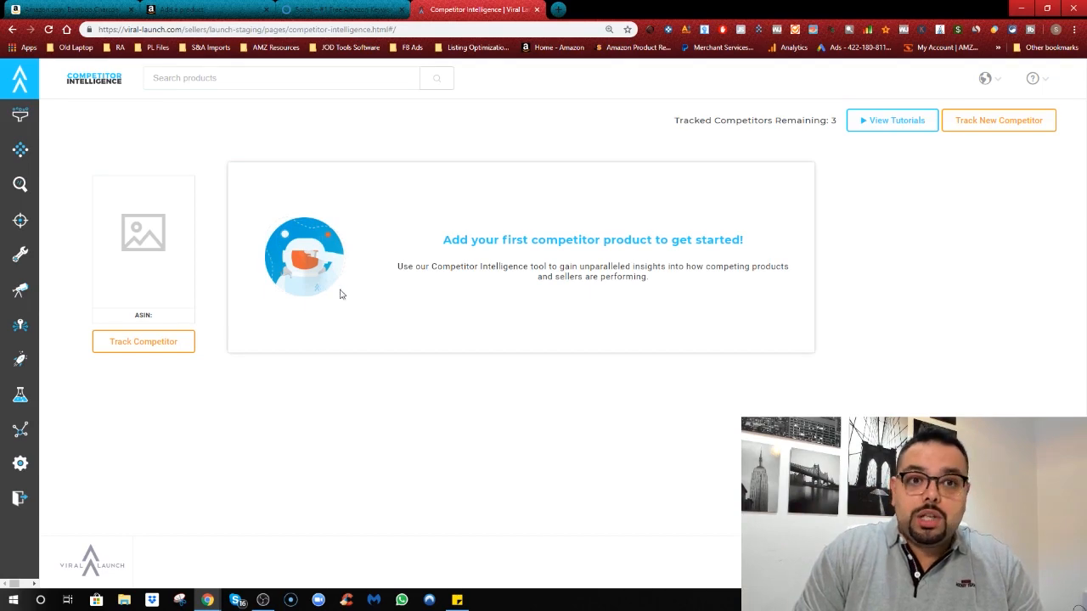
left_click(109, 9)
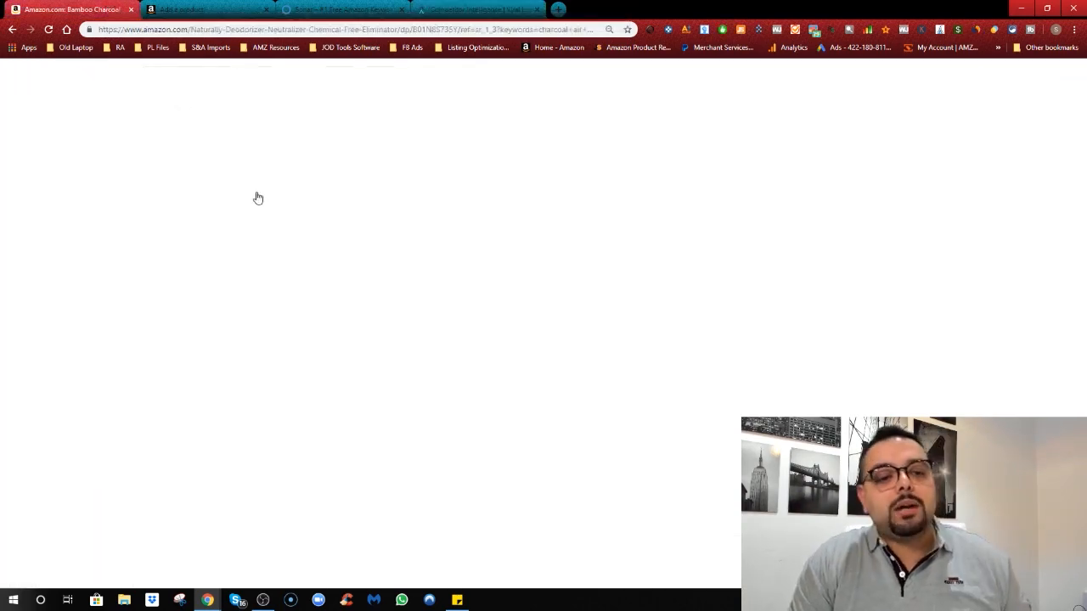
left_click(457, 9)
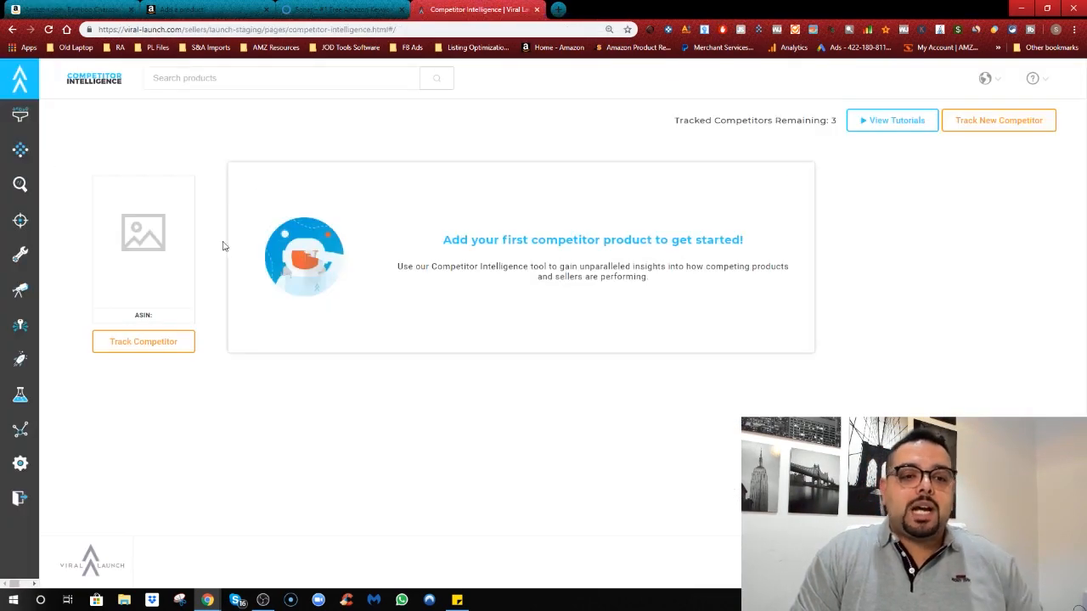
mouse_move(50, 205)
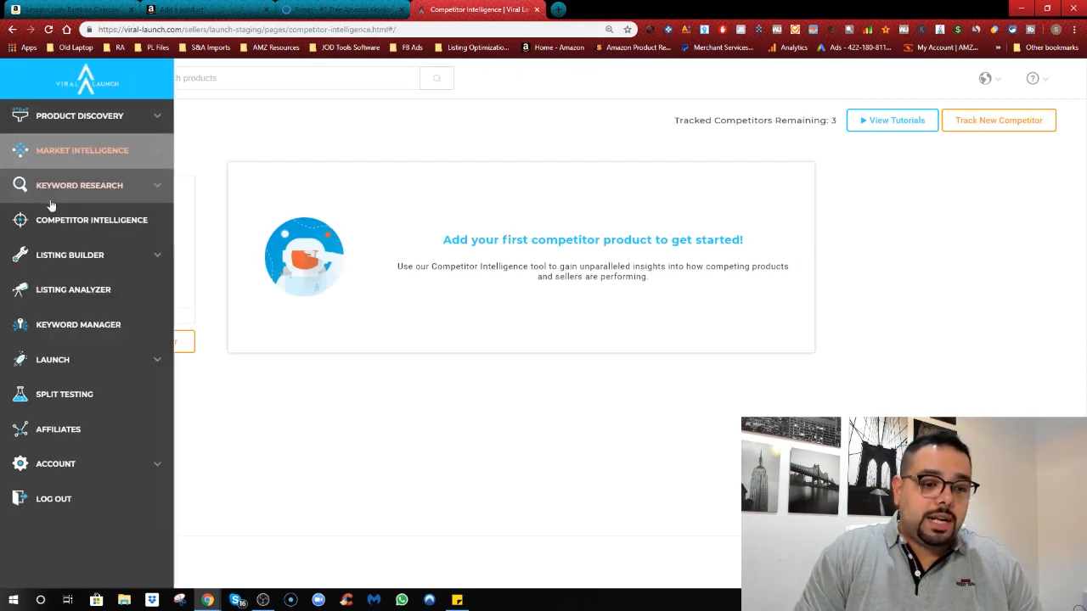
left_click(87, 224)
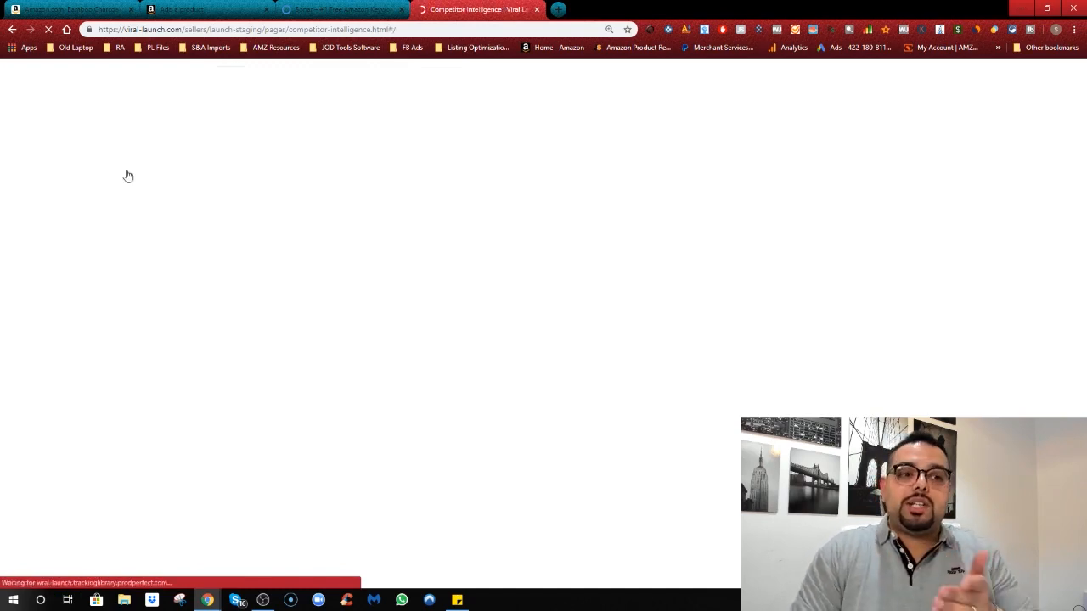
Copy the ASIN B01N8S735Y from the web address of the charcoal bag's Amazon listing.
left_click(78, 7)
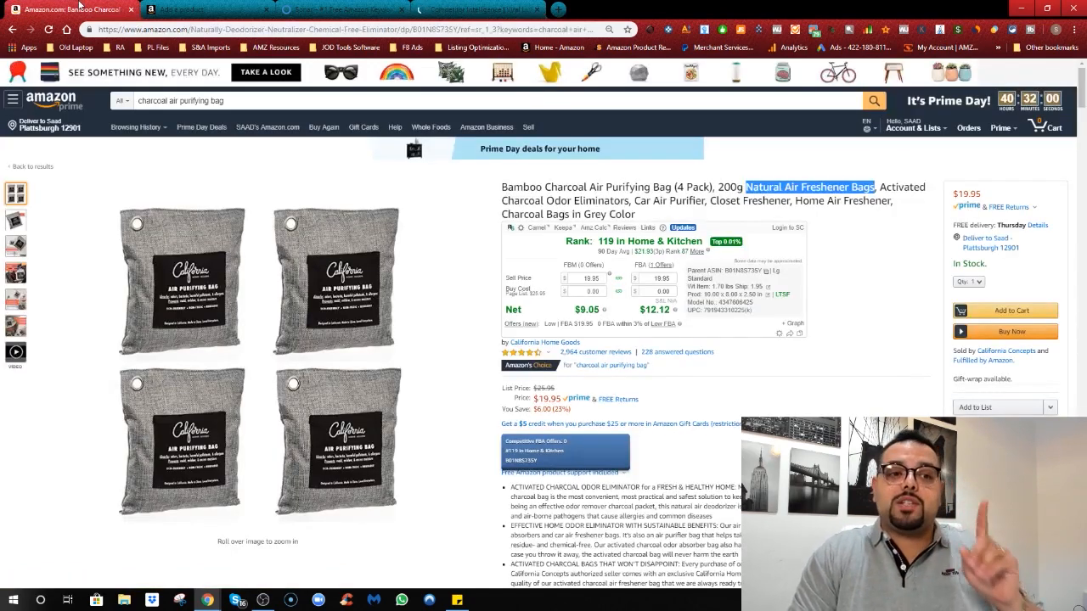
double_click(433, 29)
key("ctrl+c")
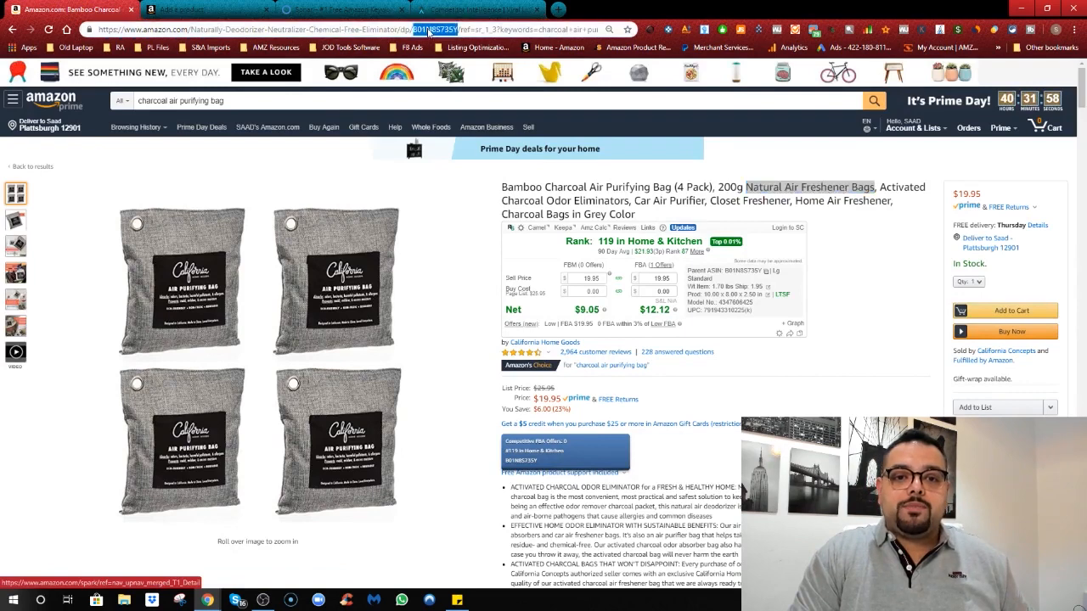
Track B01N8S735Y as a new competitor in Viral Launch Competitor Intelligence.
left_click(448, 8)
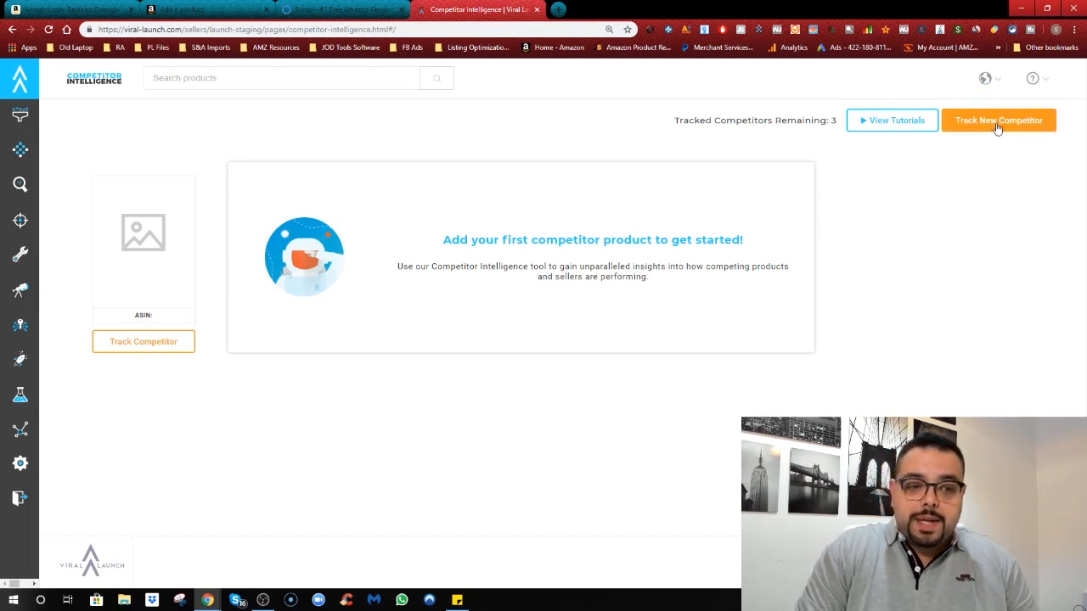
left_click(177, 348)
left_click(401, 187)
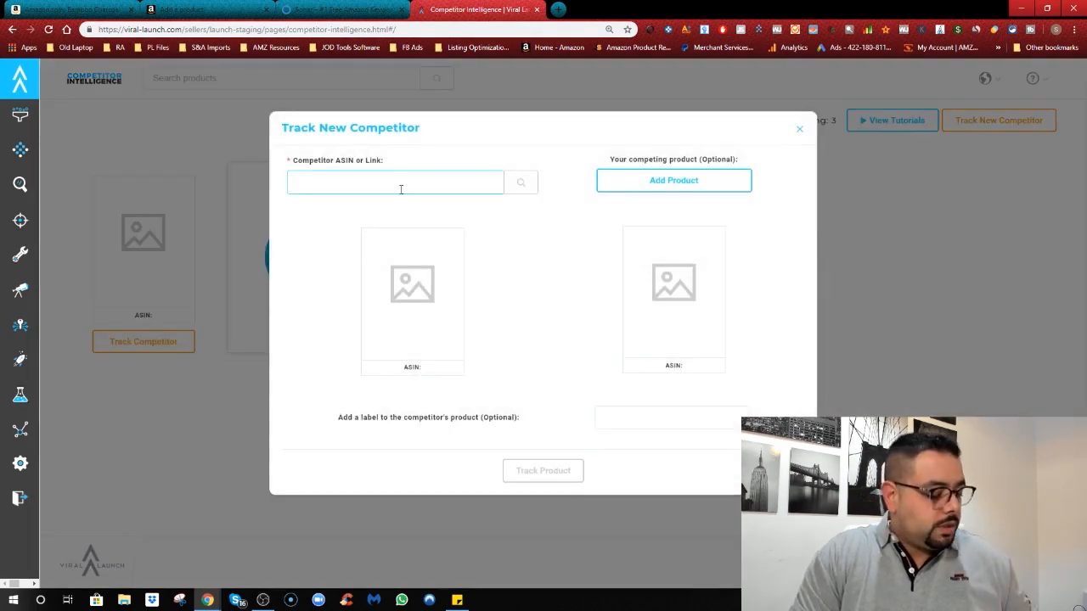
key("ctrl+v")
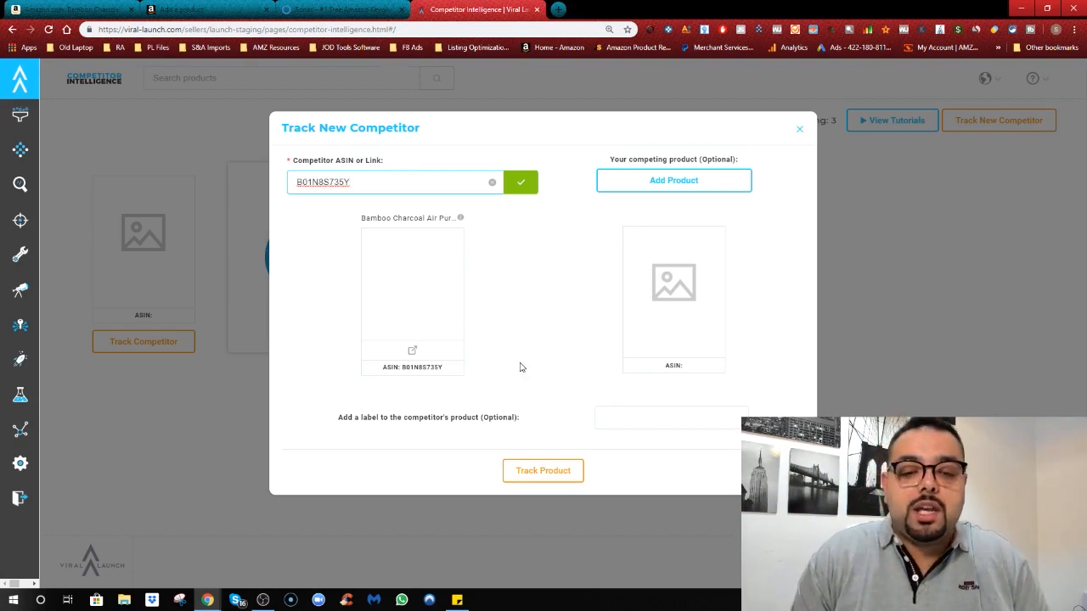
left_click(543, 471)
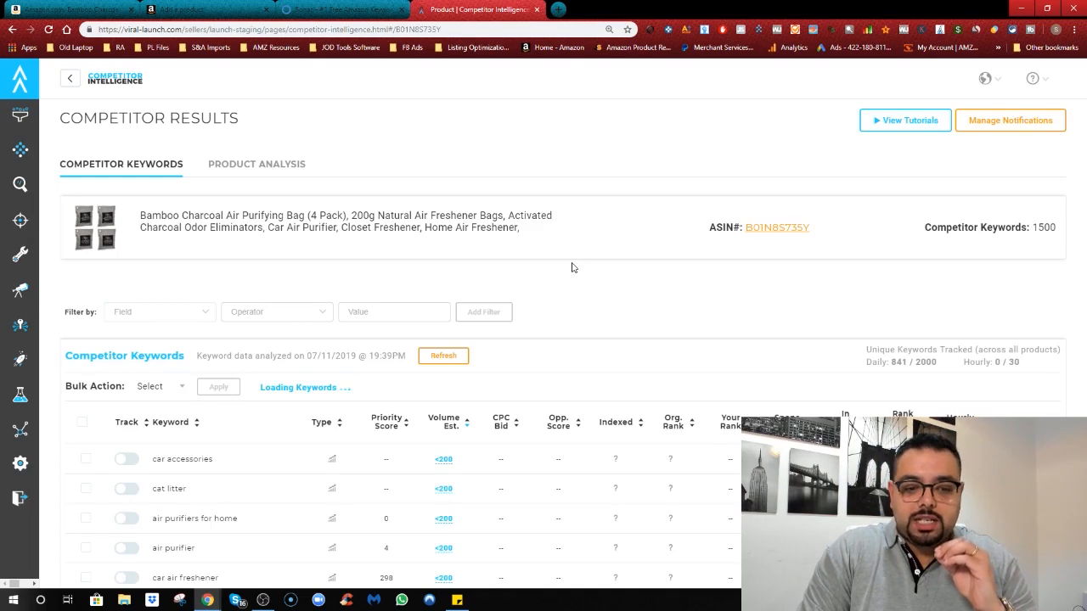
Sort the competitor keywords by organic rank and review their search volume, indexing and rank against the listing's title.
scroll(572, 265, "down", 3)
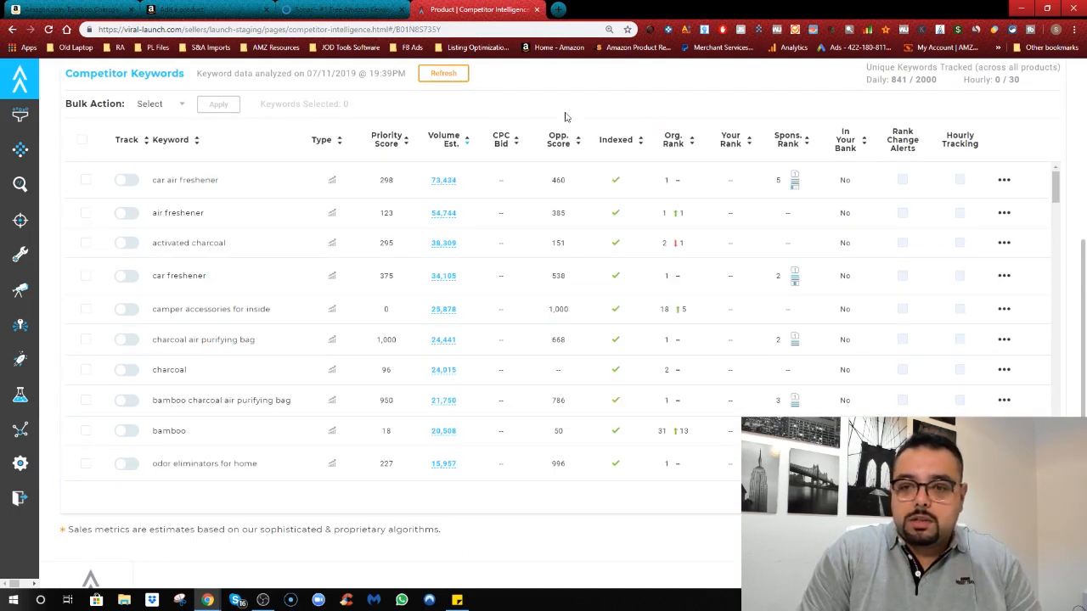
left_click(670, 143)
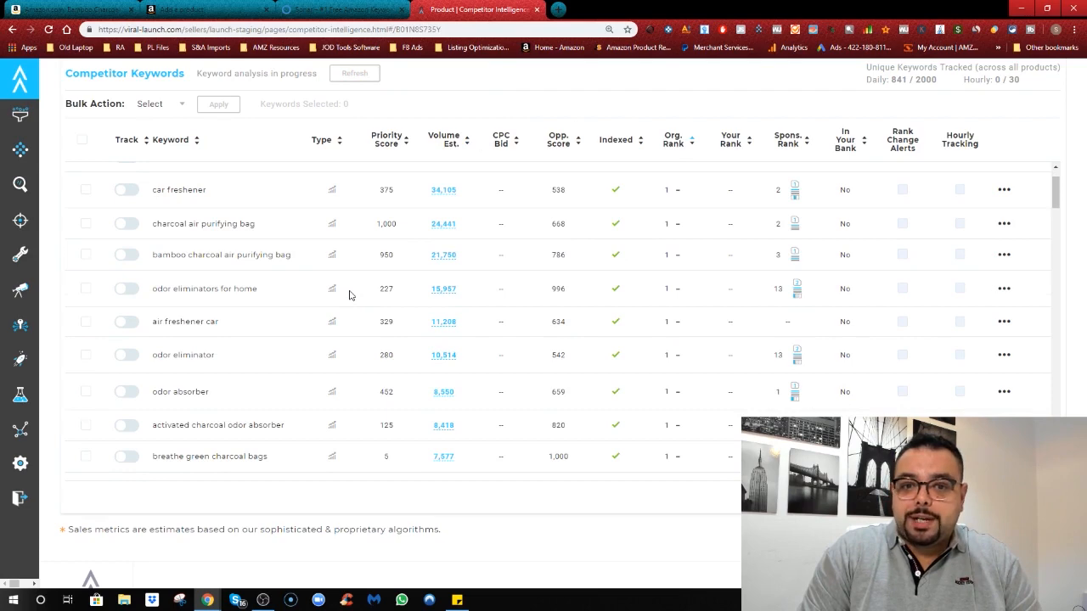
scroll(348, 294, "up", 3)
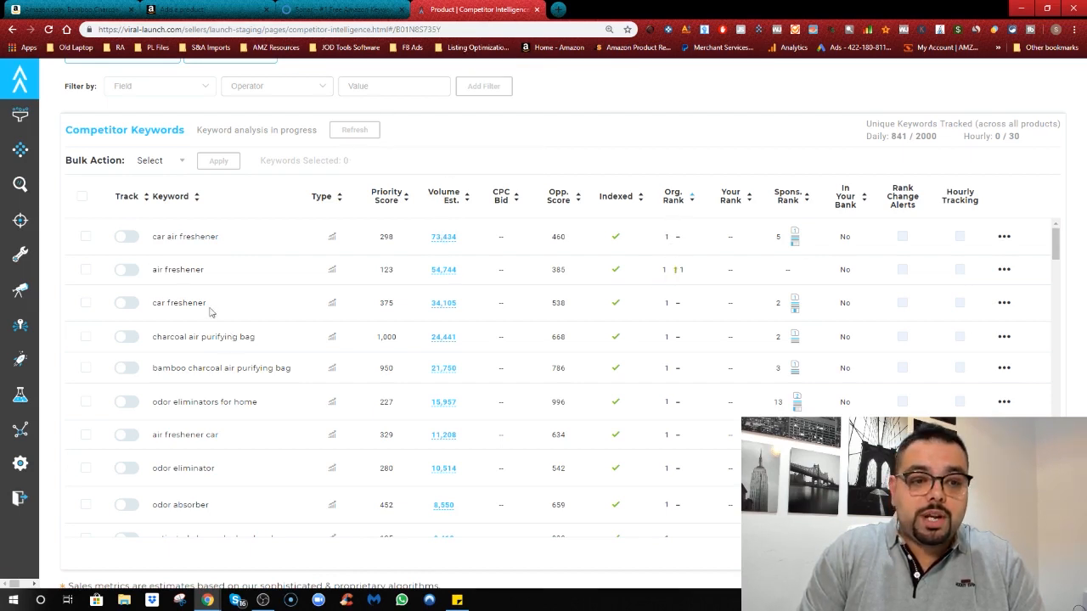
scroll(196, 335, "down", 1)
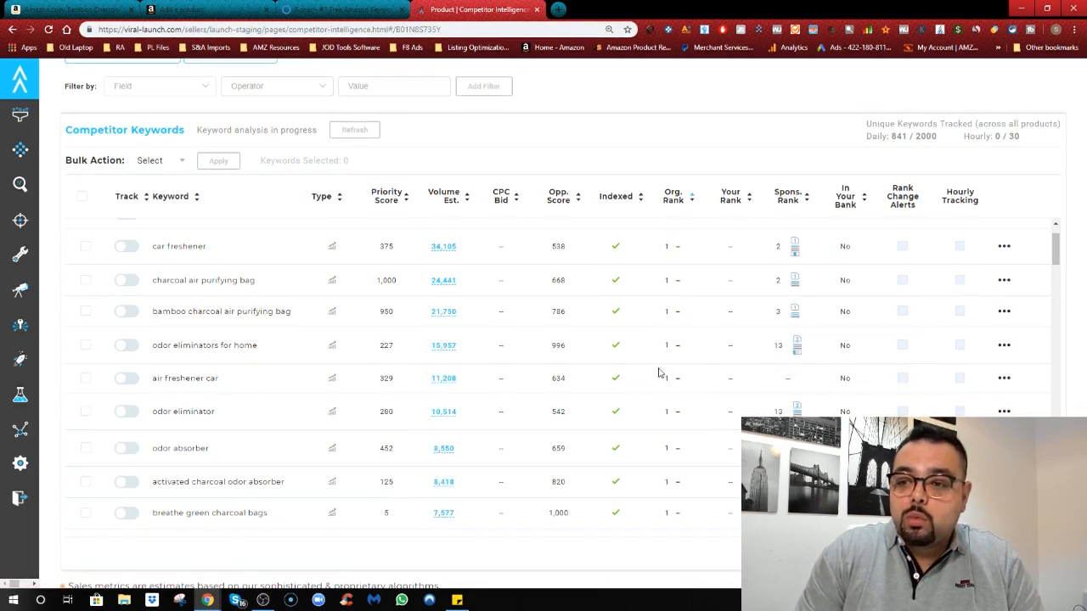
scroll(684, 393, "up", 1)
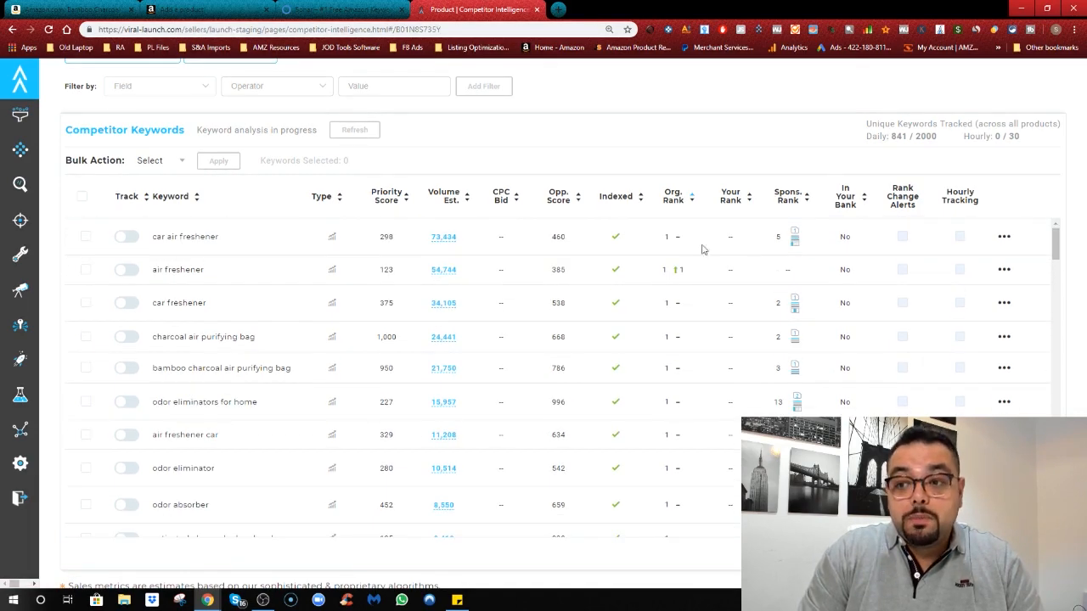
scroll(577, 165, "up", 2)
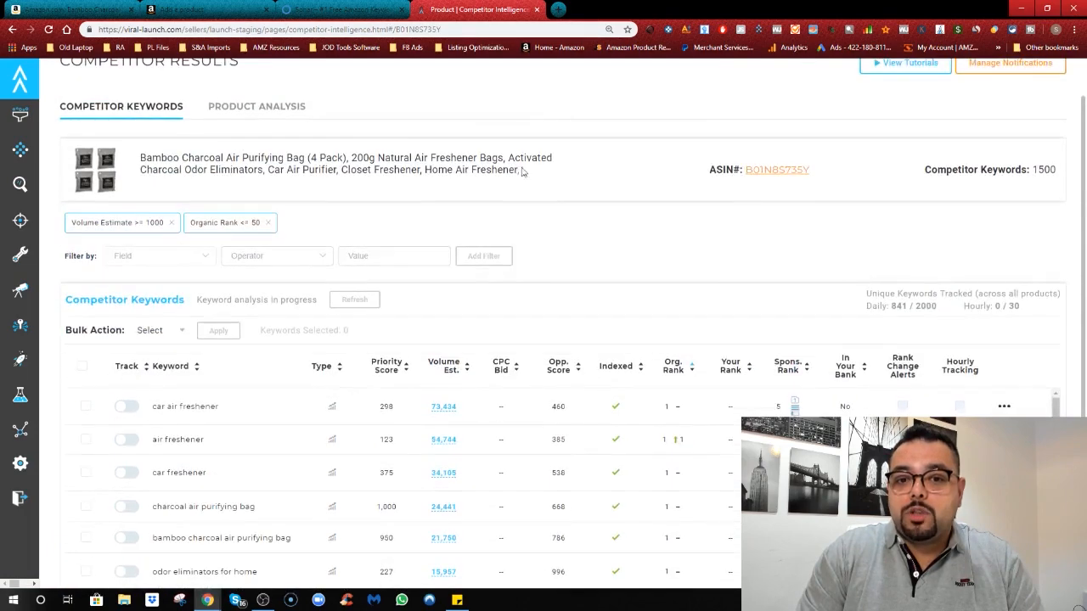
scroll(635, 288, "down", 1)
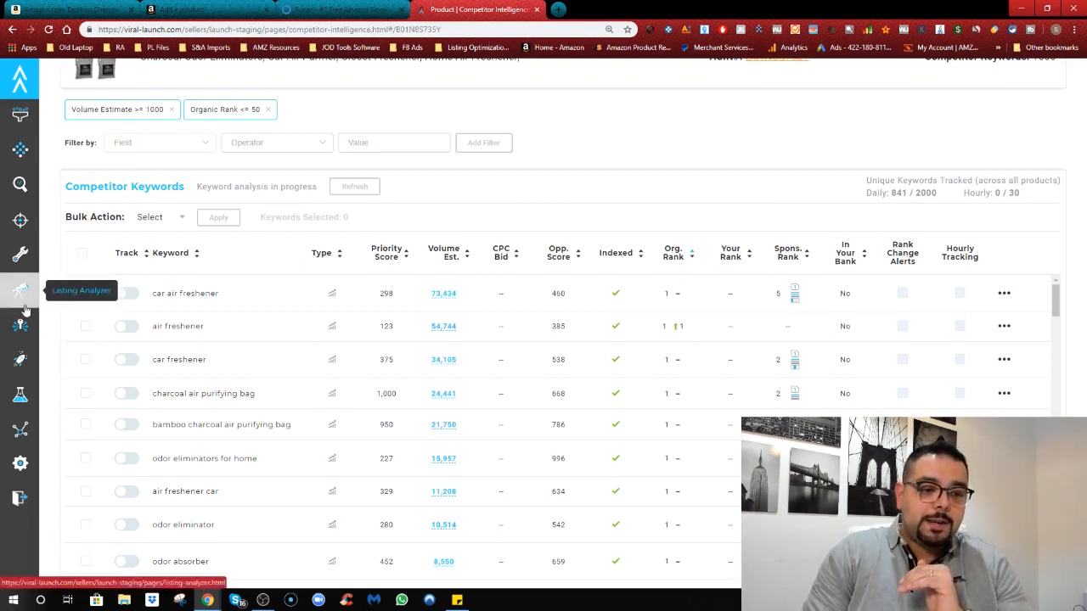
mouse_move(40, 331)
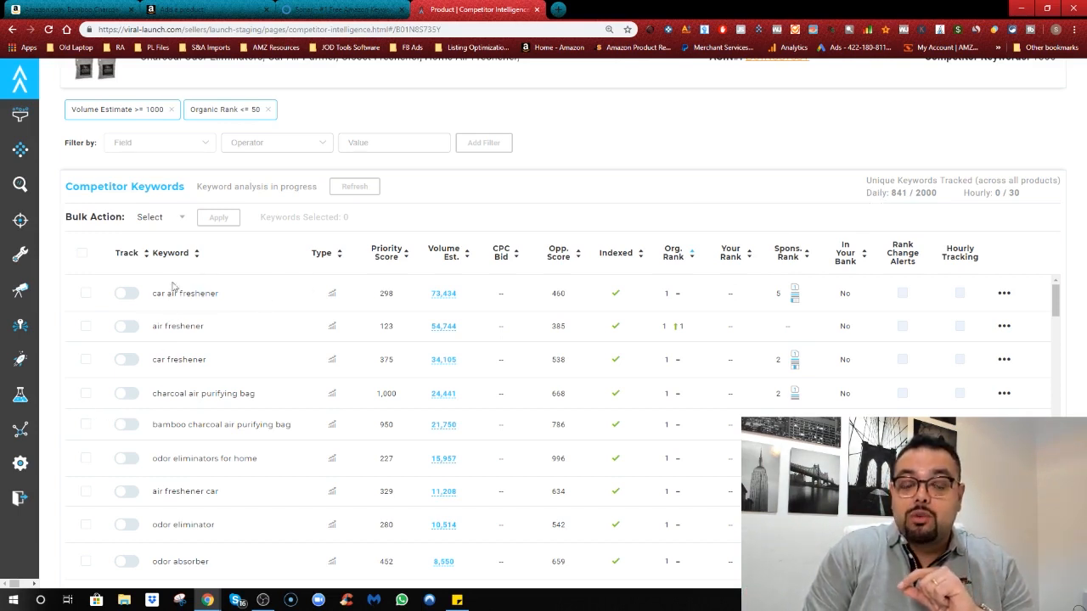
Check the keywords' sponsored ad placements and sort the competitor keywords by sponsored rank.
mouse_move(794, 290)
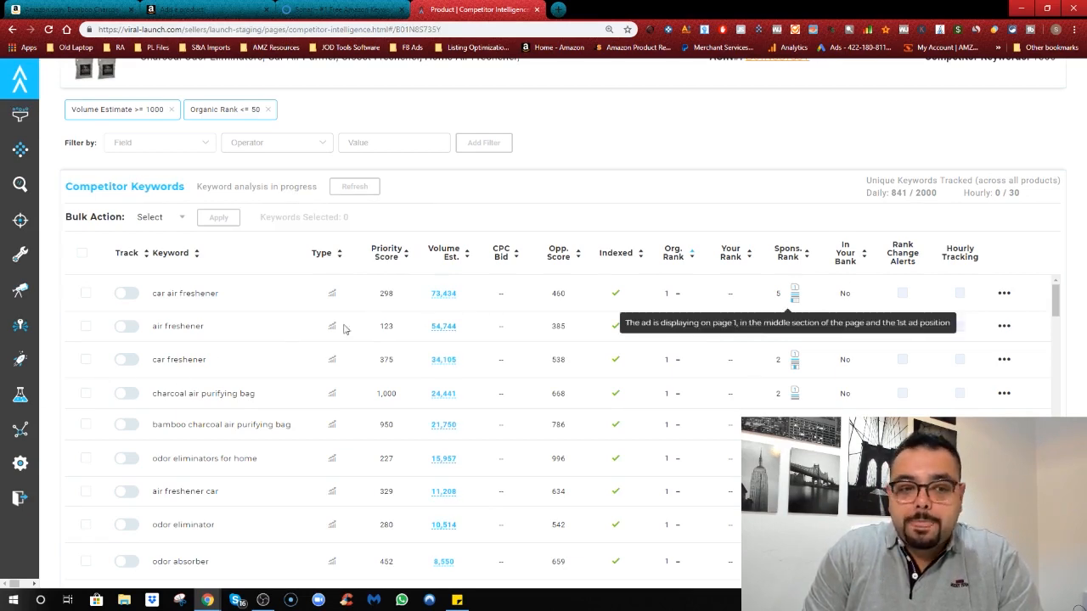
scroll(239, 352, "down", 3)
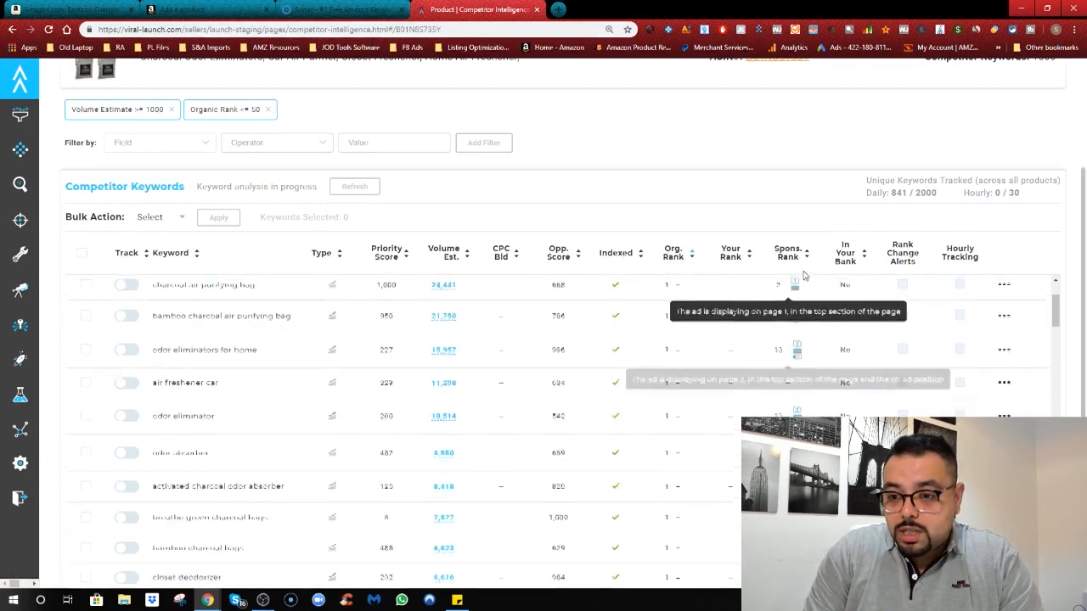
scroll(792, 348, "up", 3)
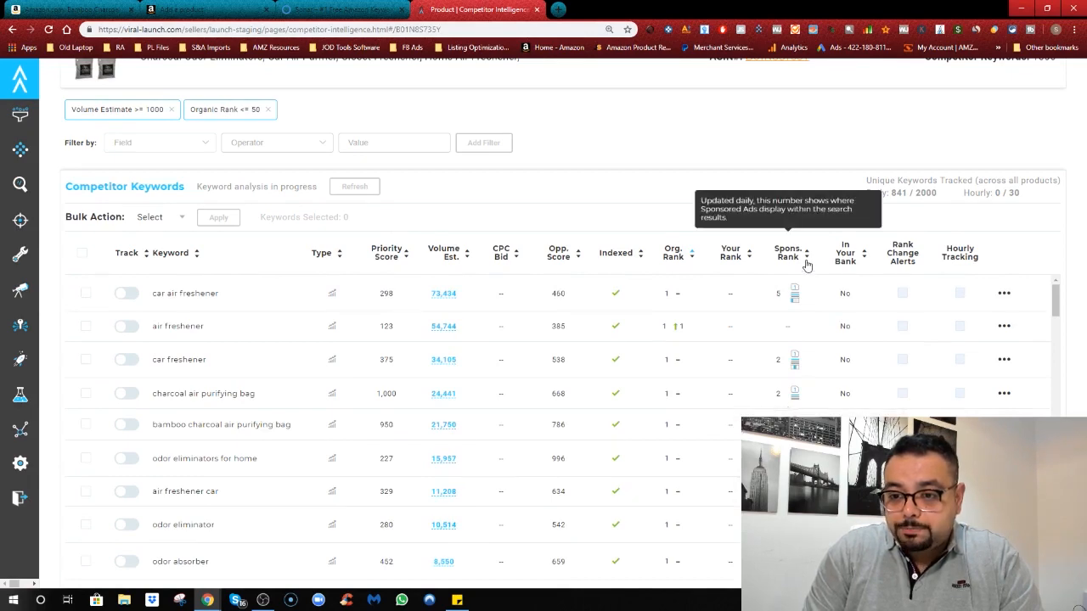
scroll(802, 270, "up", 2)
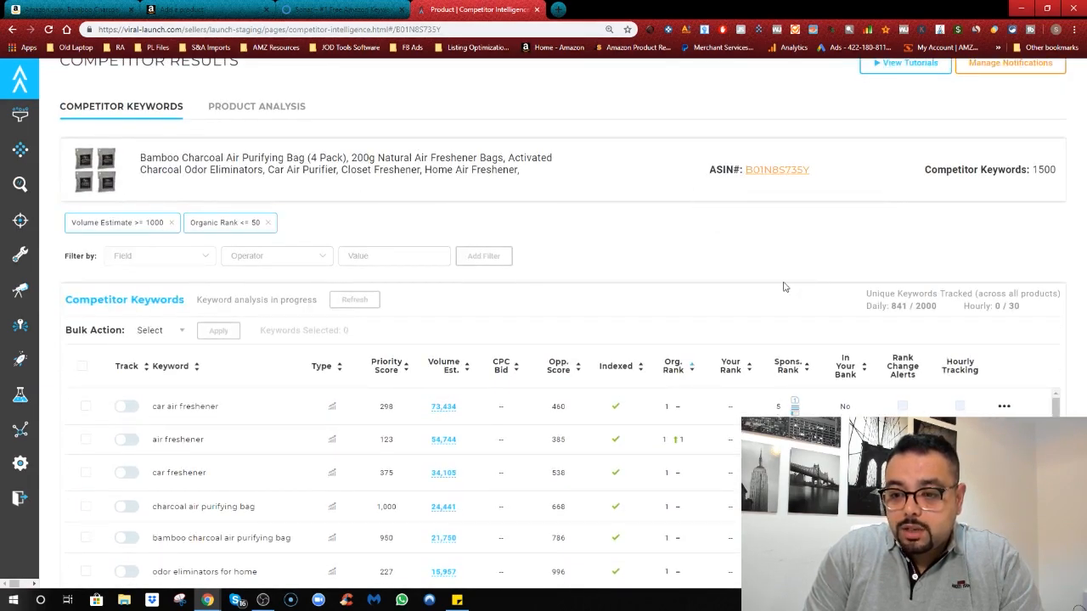
mouse_move(807, 363)
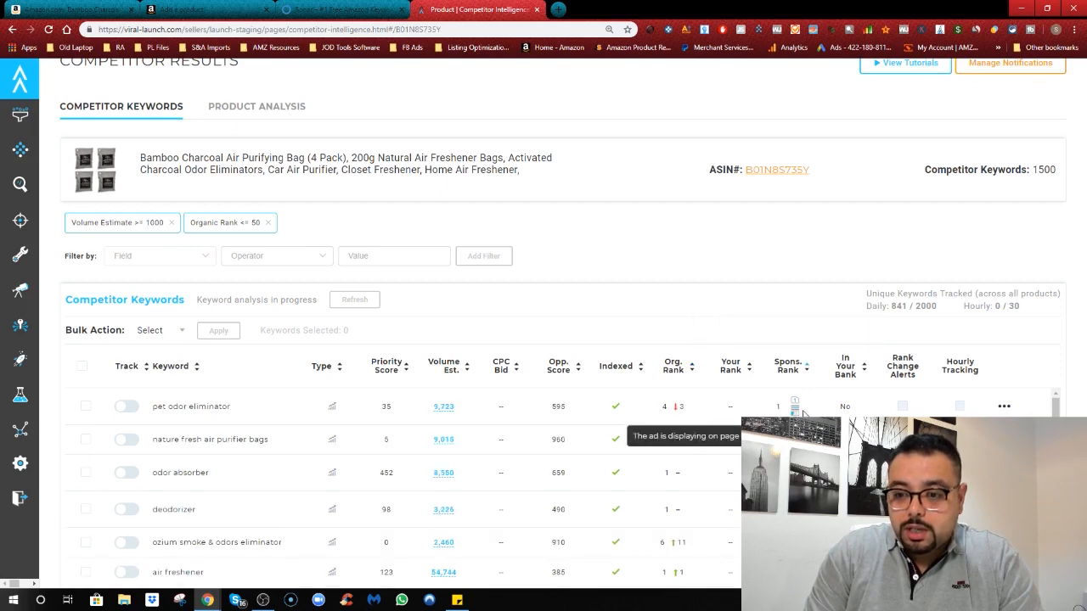
scroll(1041, 316, "down", 2)
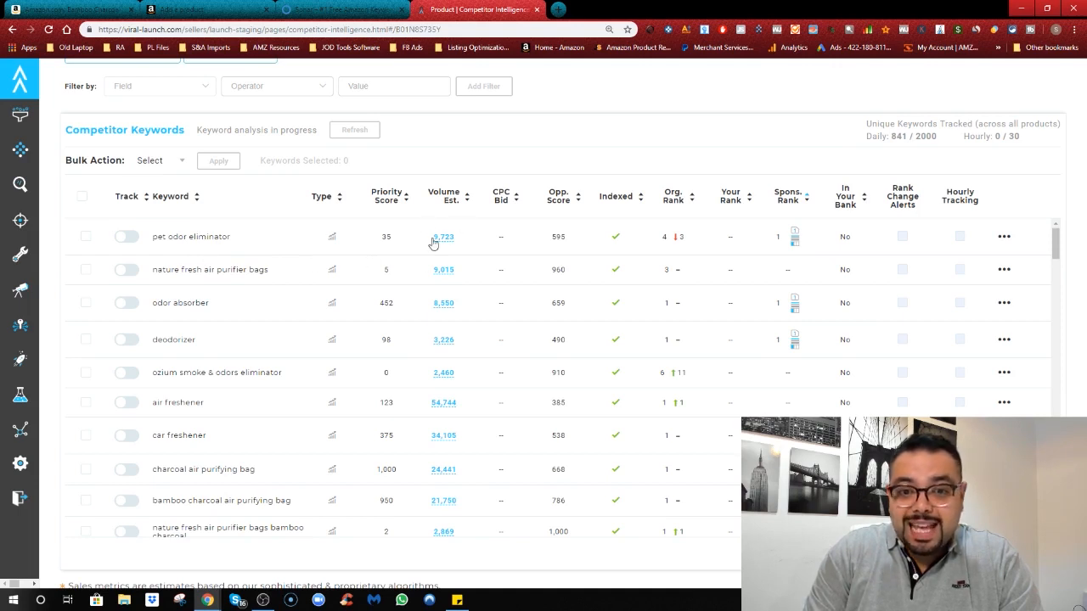
mouse_move(794, 232)
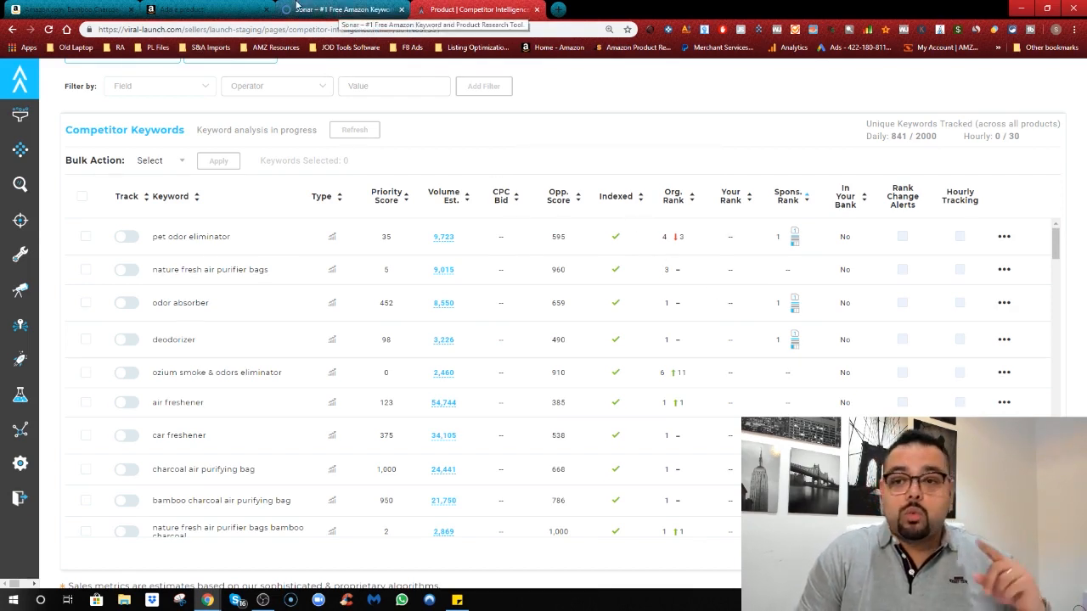
Search Amazon for "B01N8S735Y air purifying bag" and look through the results for the charcoal bag listing.
left_click(87, 7)
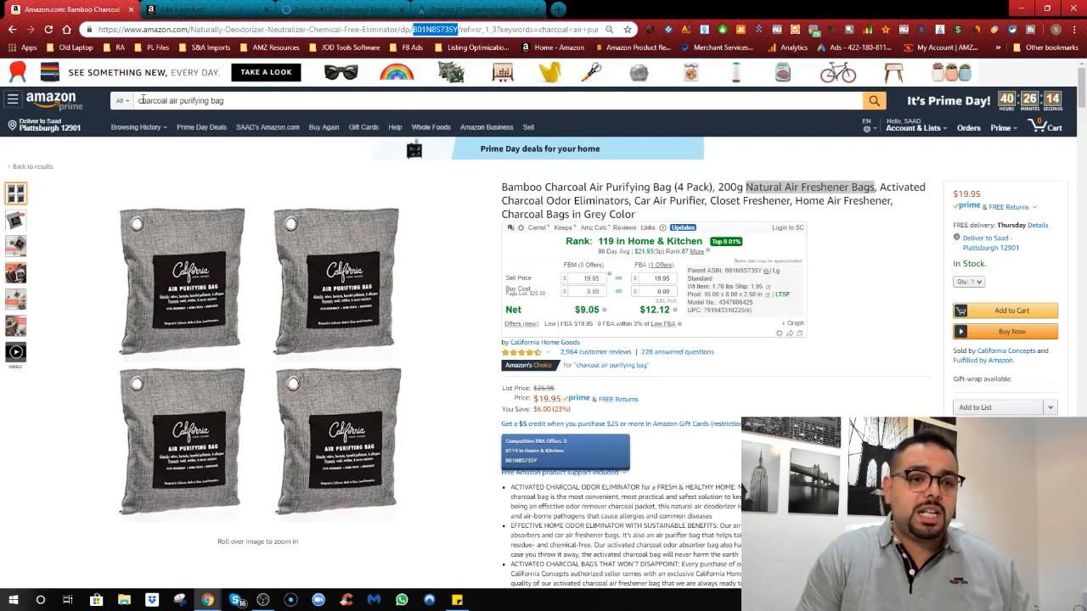
left_click(142, 101)
double_click(140, 100)
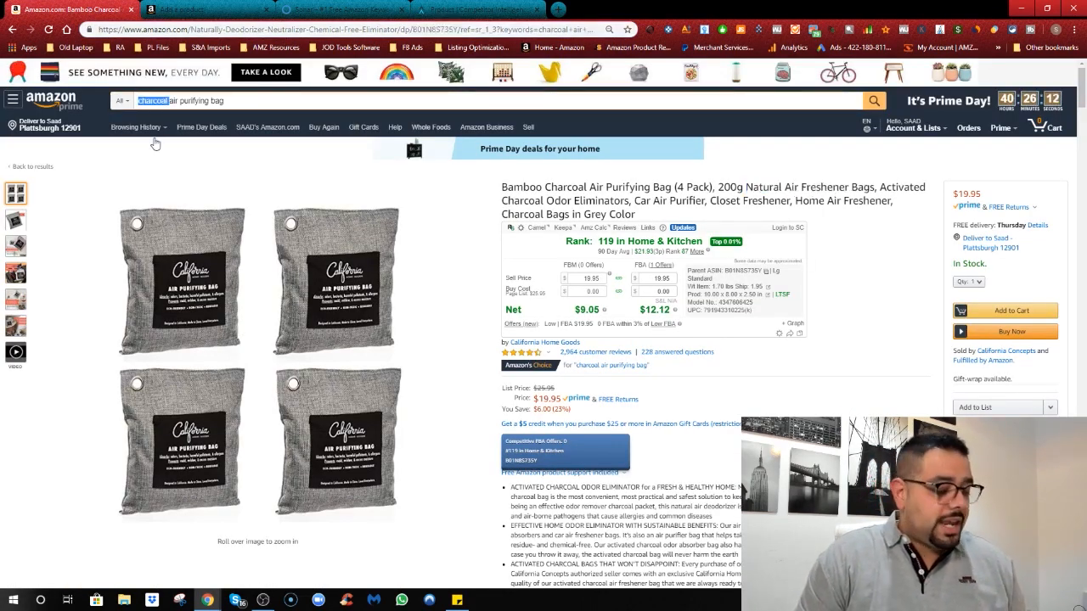
type("B01N8S735Y")
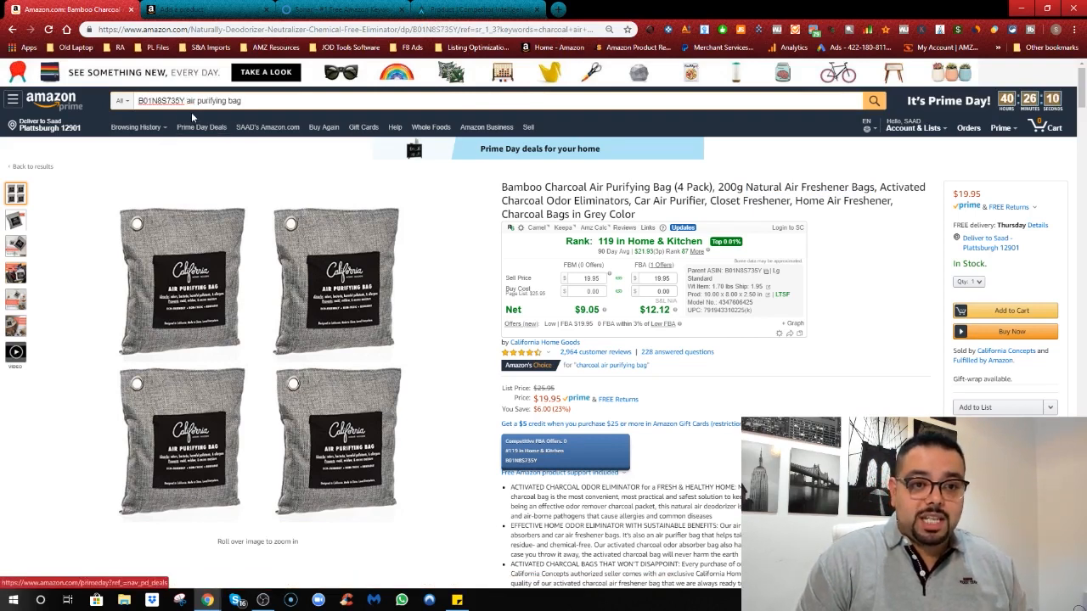
left_click(873, 101)
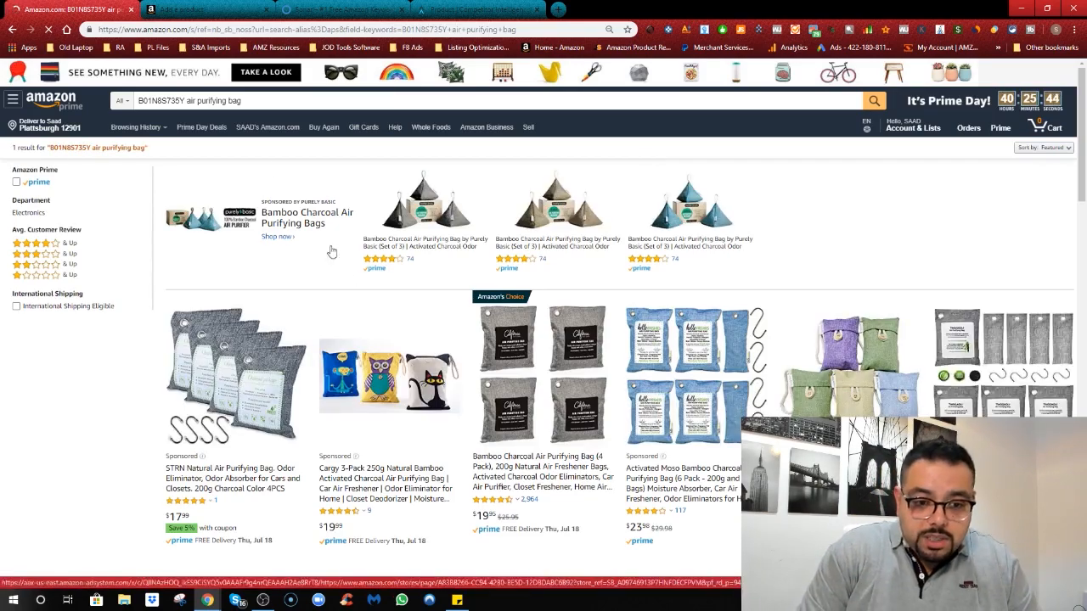
scroll(231, 285, "down", 2)
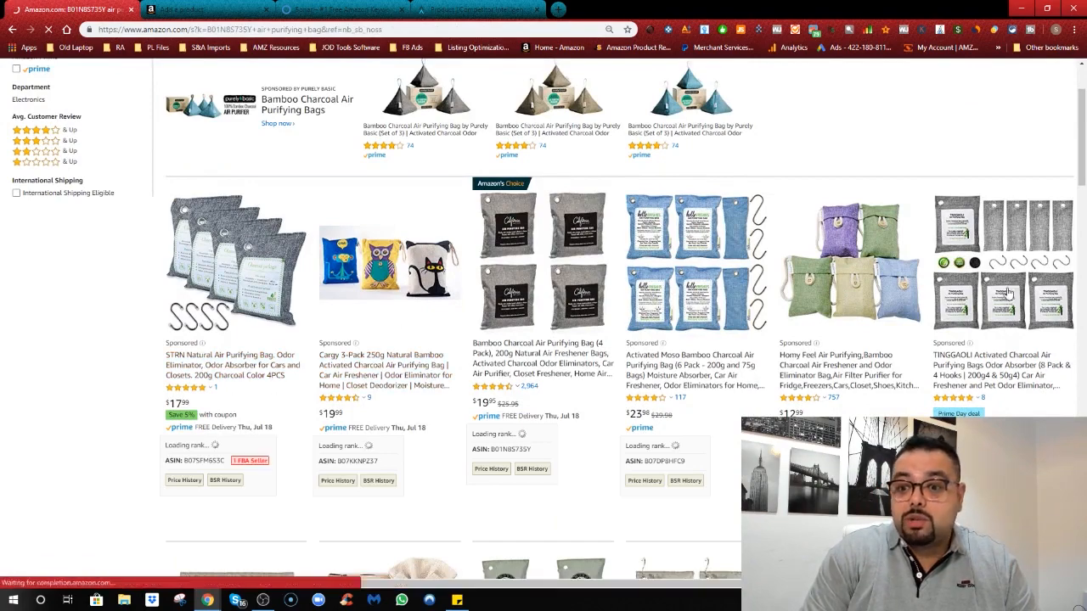
scroll(297, 404, "down", 3)
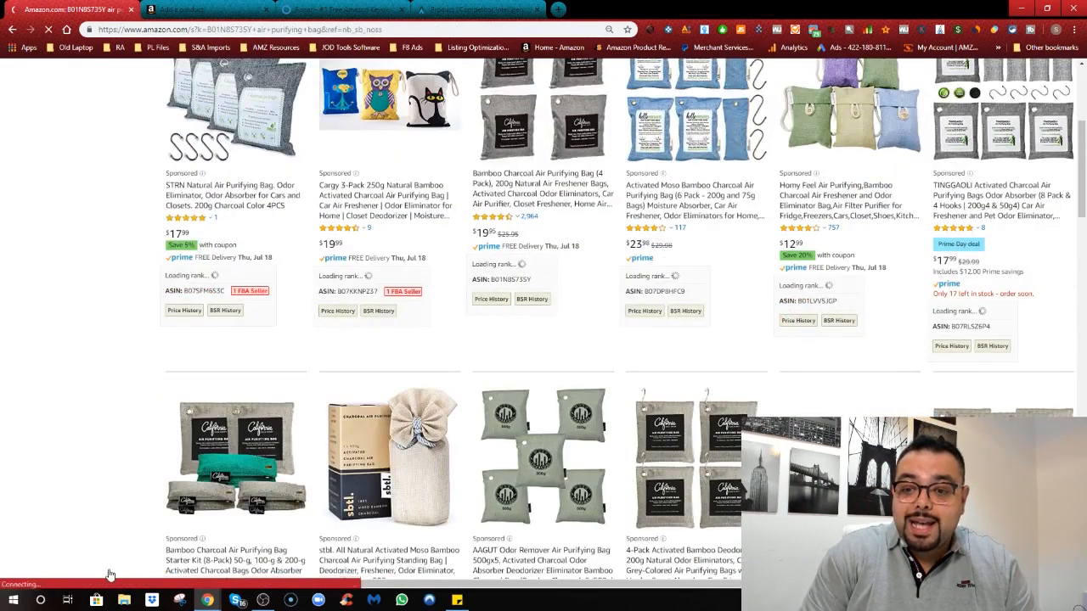
scroll(274, 451, "down", 2)
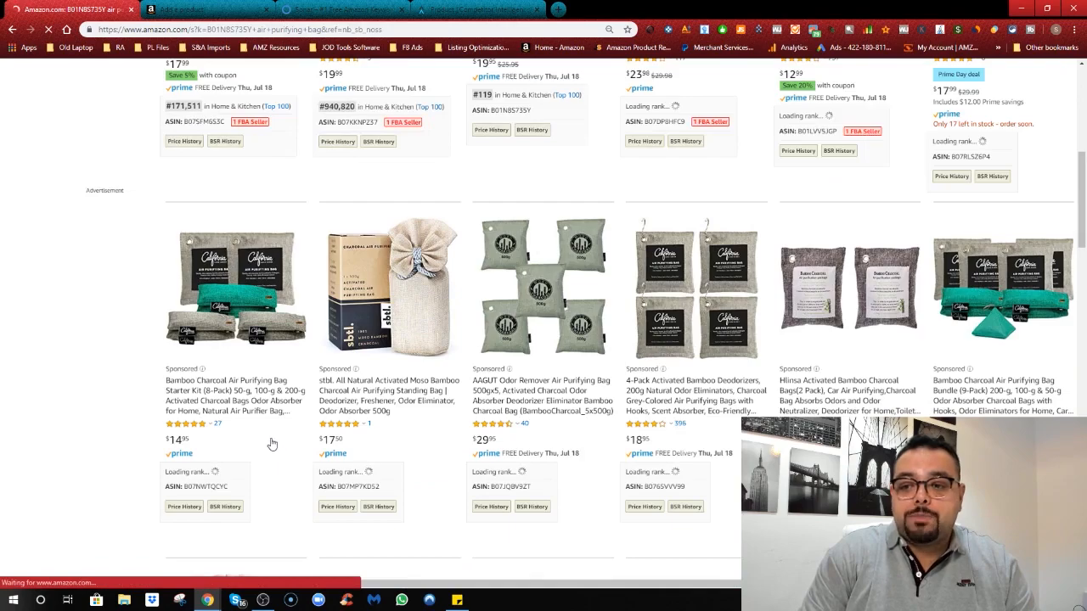
scroll(274, 444, "down", 3)
scroll(247, 399, "down", 1)
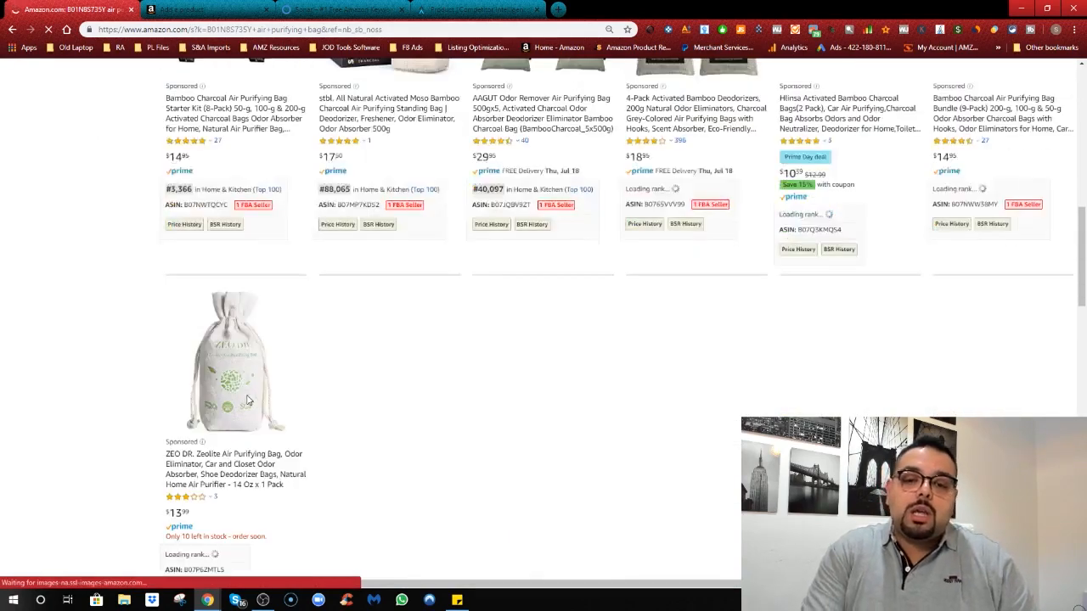